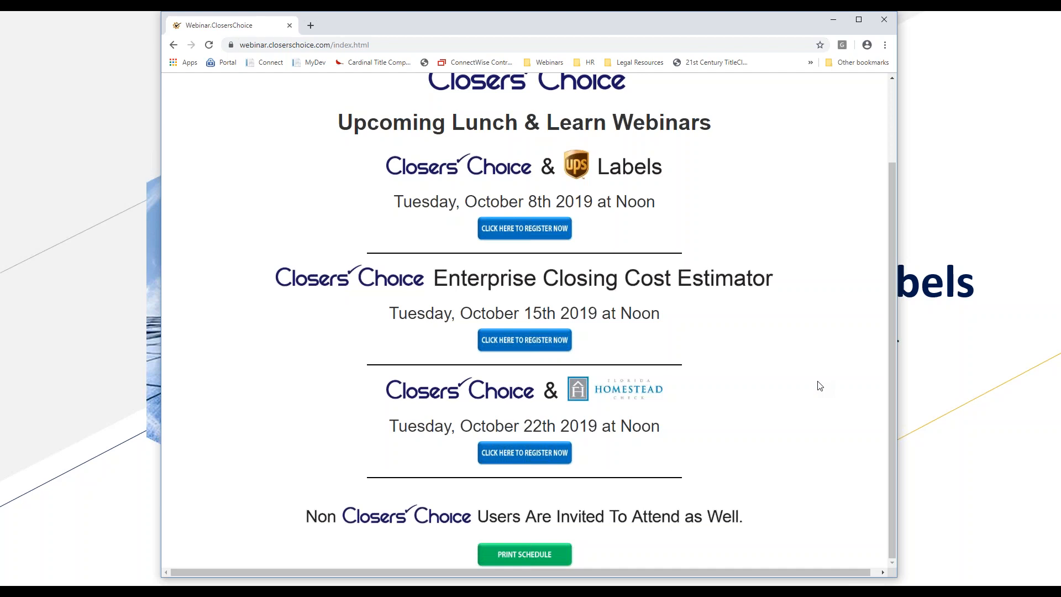
Step: Set the webinar schedule page aside and bring up Closers' Choice in a maximized window
scroll(820, 386, up, 2)
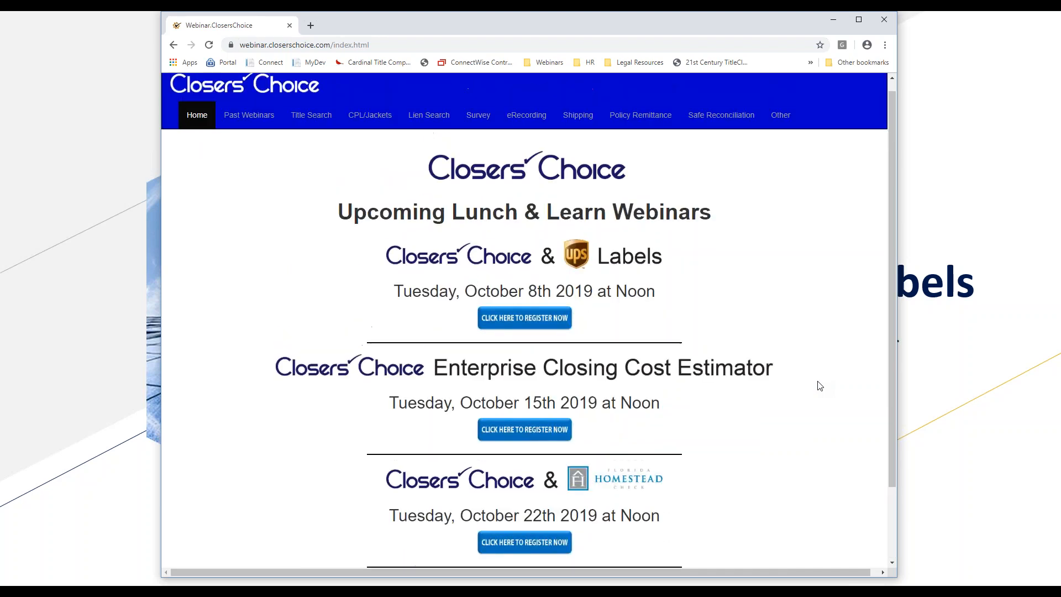
click(831, 21)
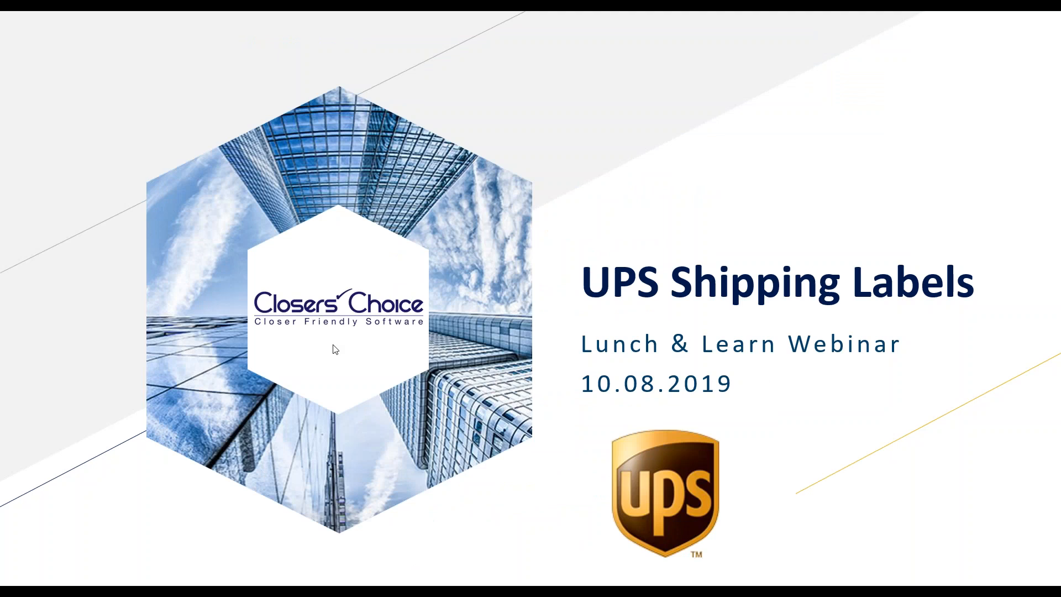
click(326, 590)
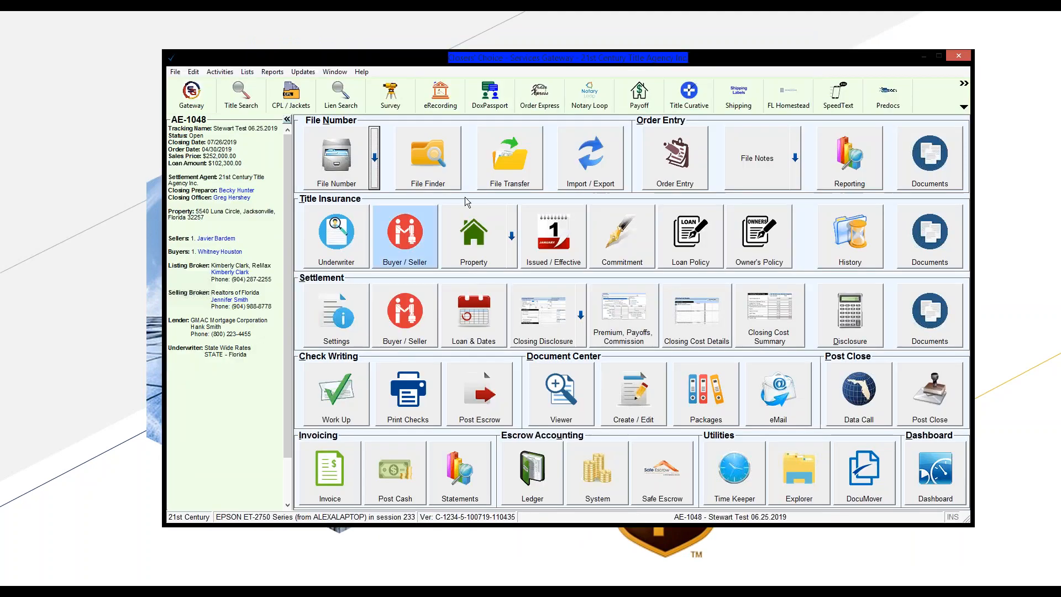
click(941, 56)
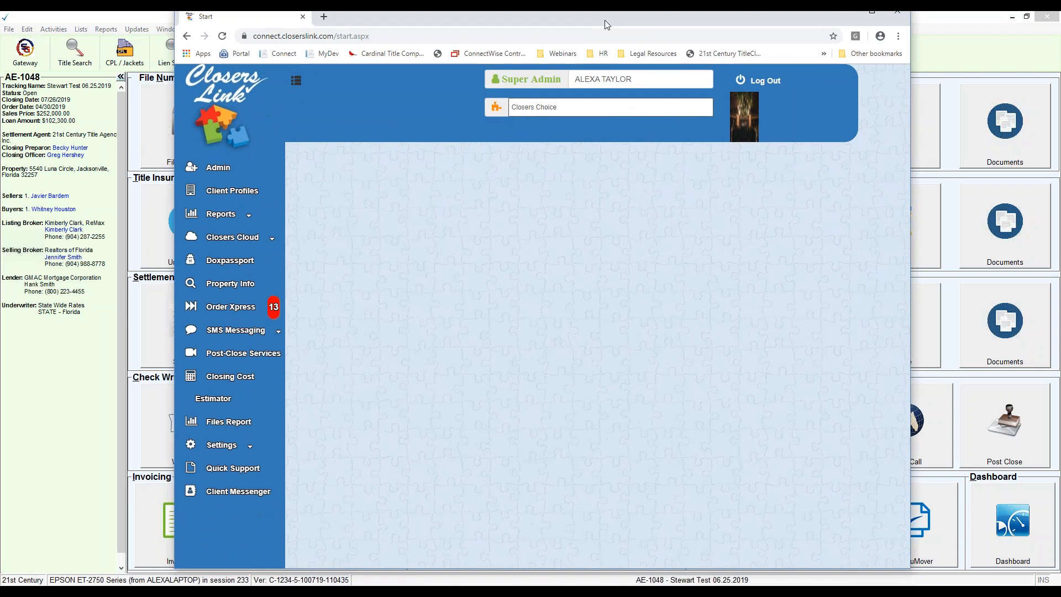
drag(605, 20, 604, 28)
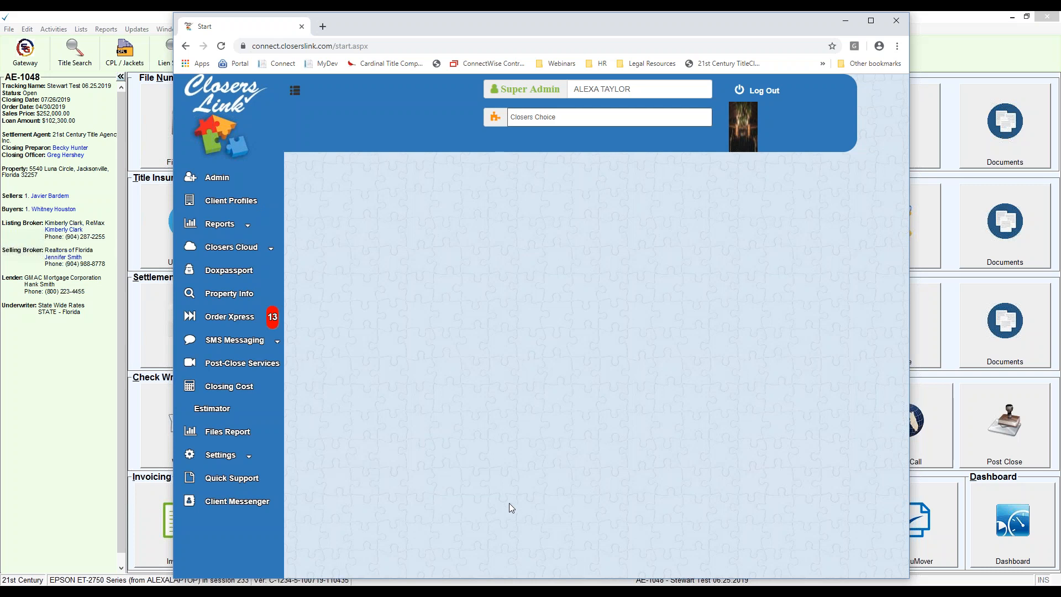
Step: In the Closers Link Quick Support section, list the manuals of type Services Gateway
click(241, 485)
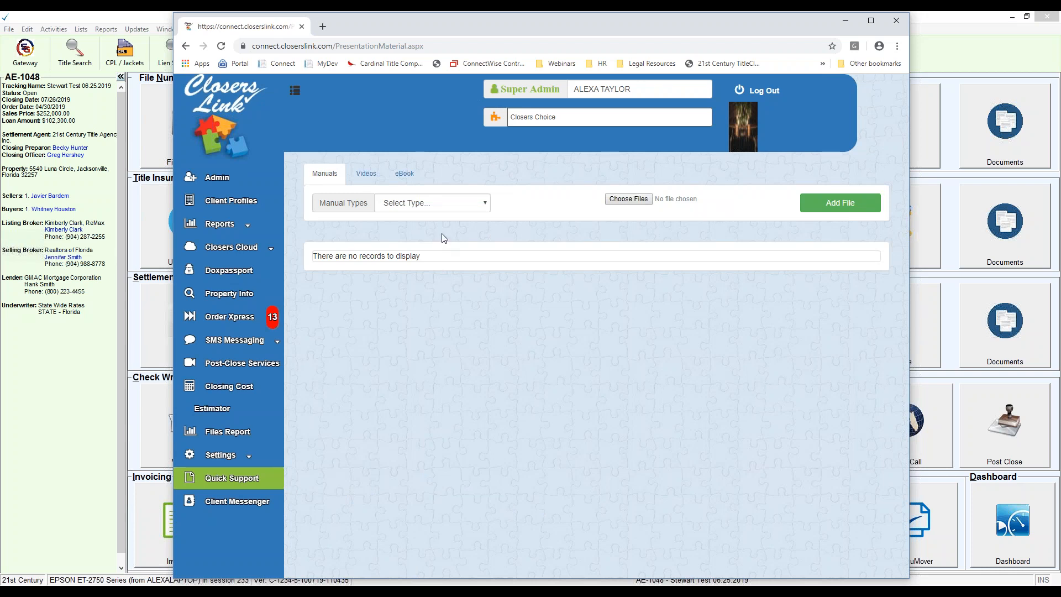
click(479, 209)
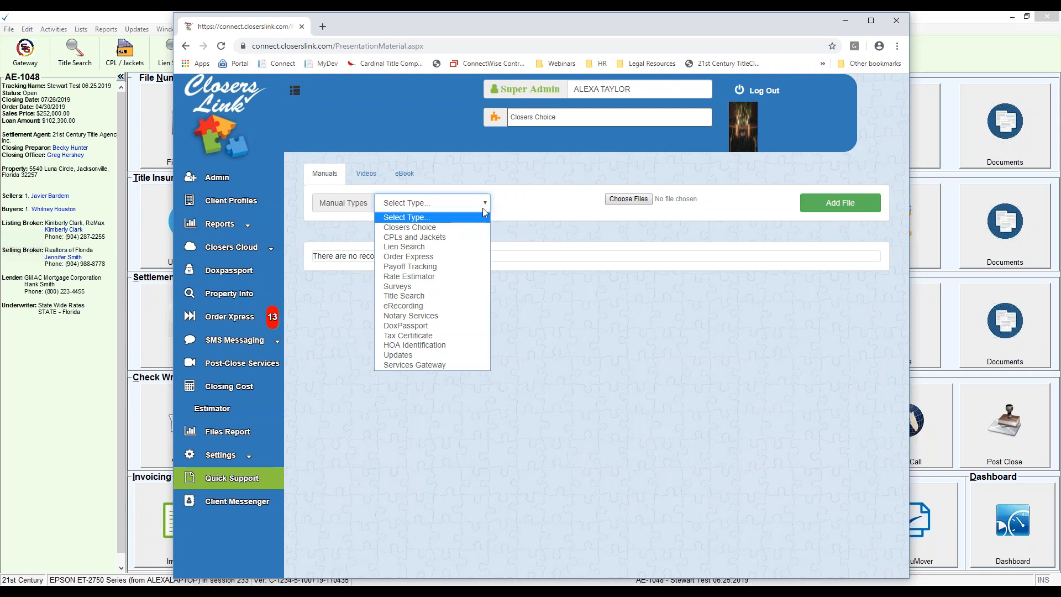
click(432, 367)
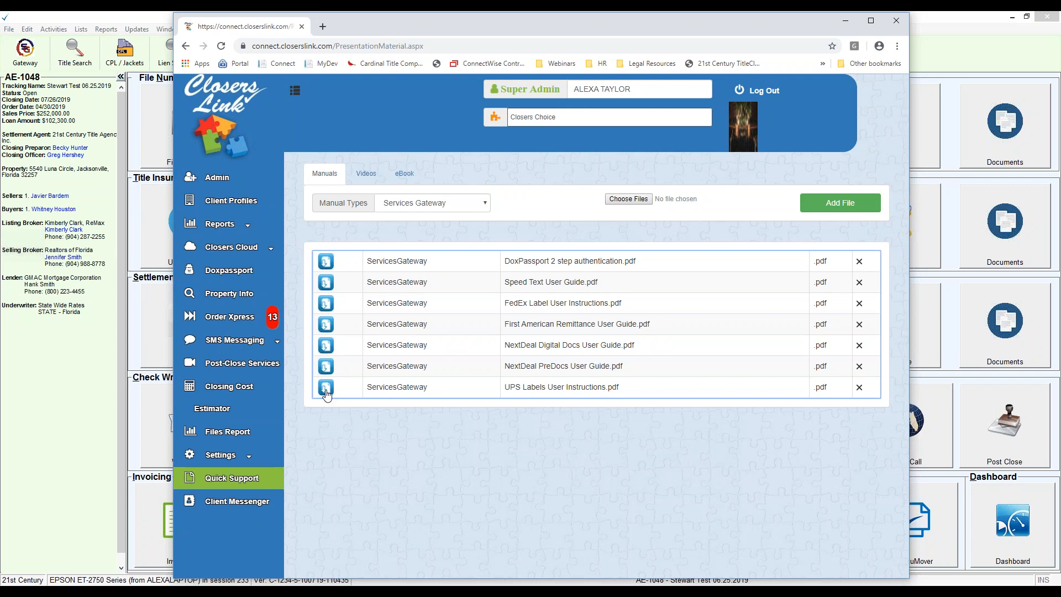
click(483, 209)
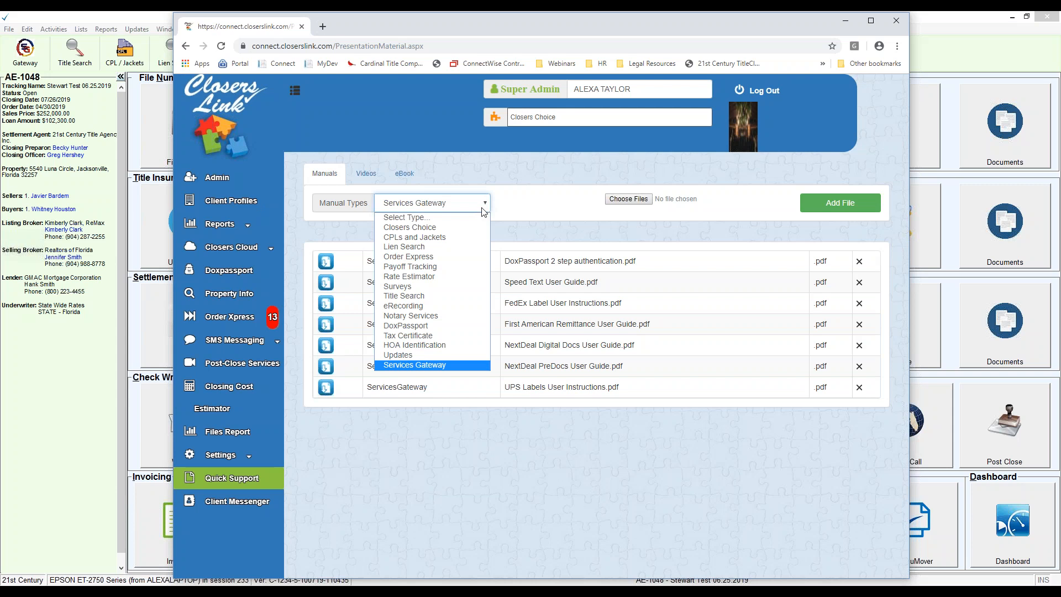
Step: Maximize the UPS Labels User Instructions PDF and review the instructions for logging in to UPS and requesting an access key
click(845, 22)
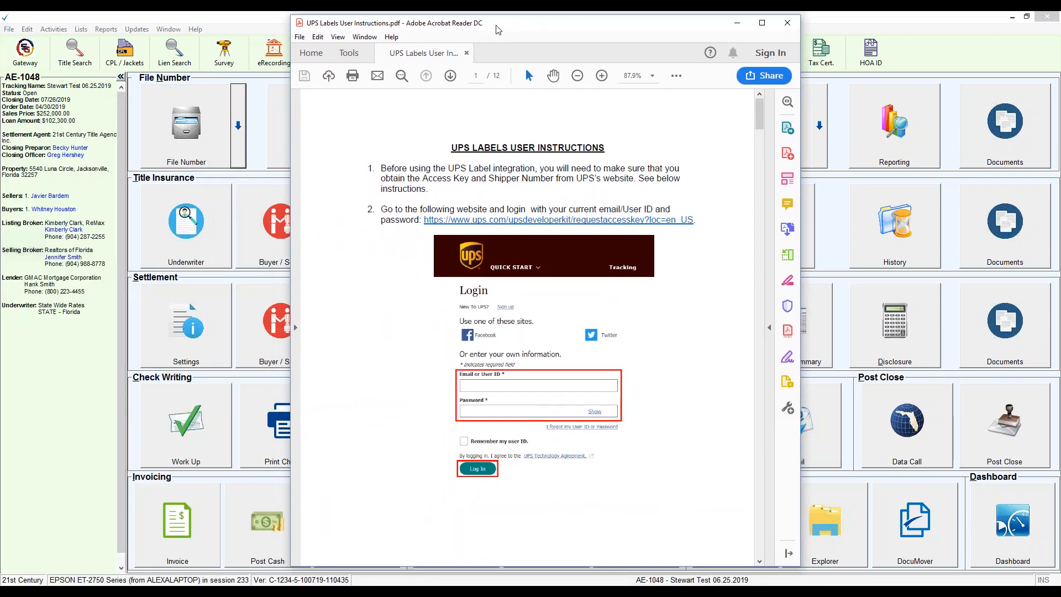
double_click(498, 27)
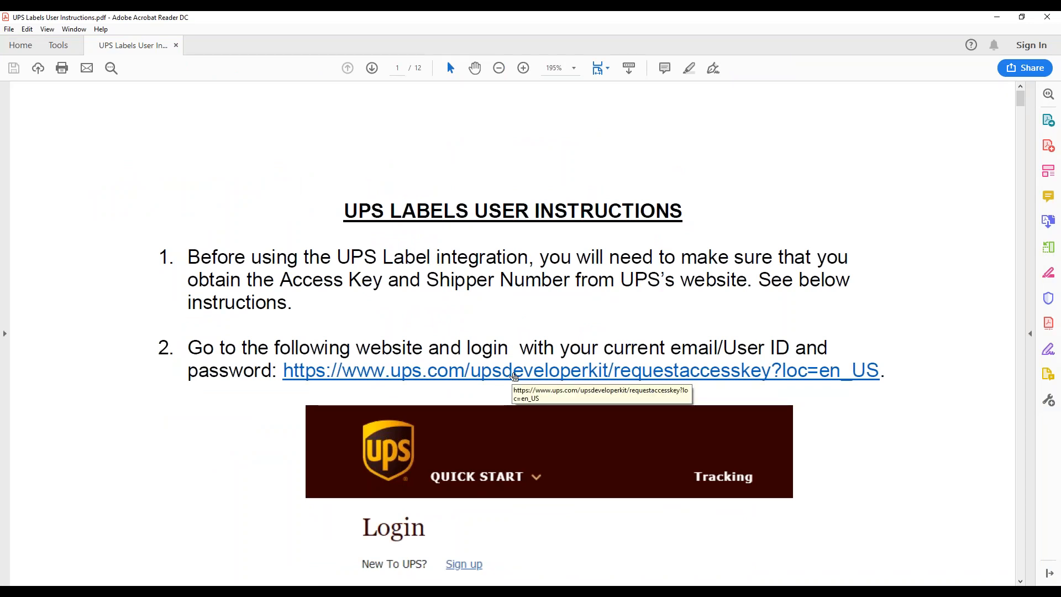
scroll(874, 471, down, 5)
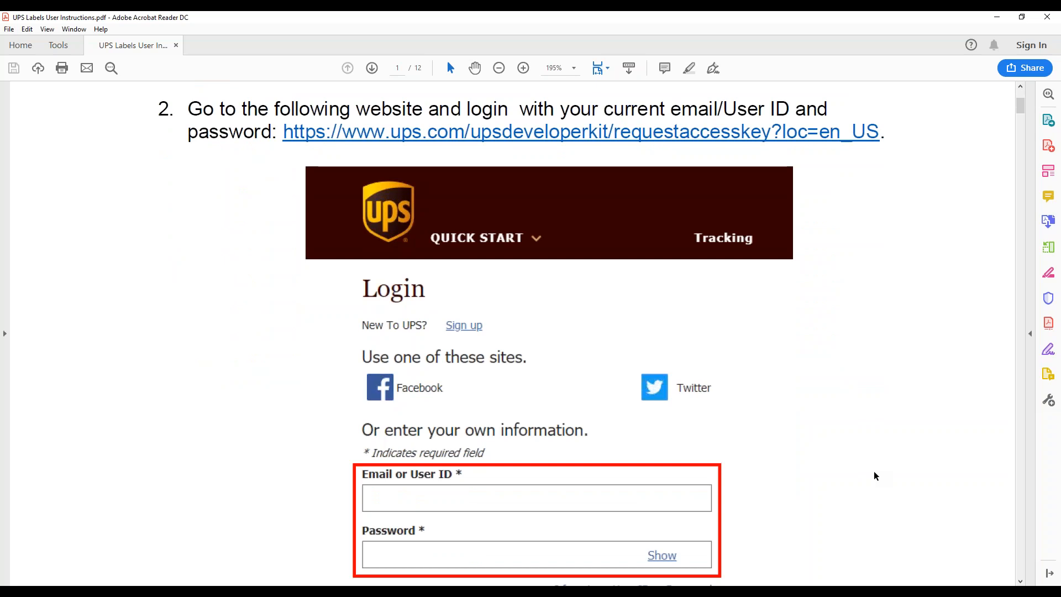
scroll(874, 473, down, 3)
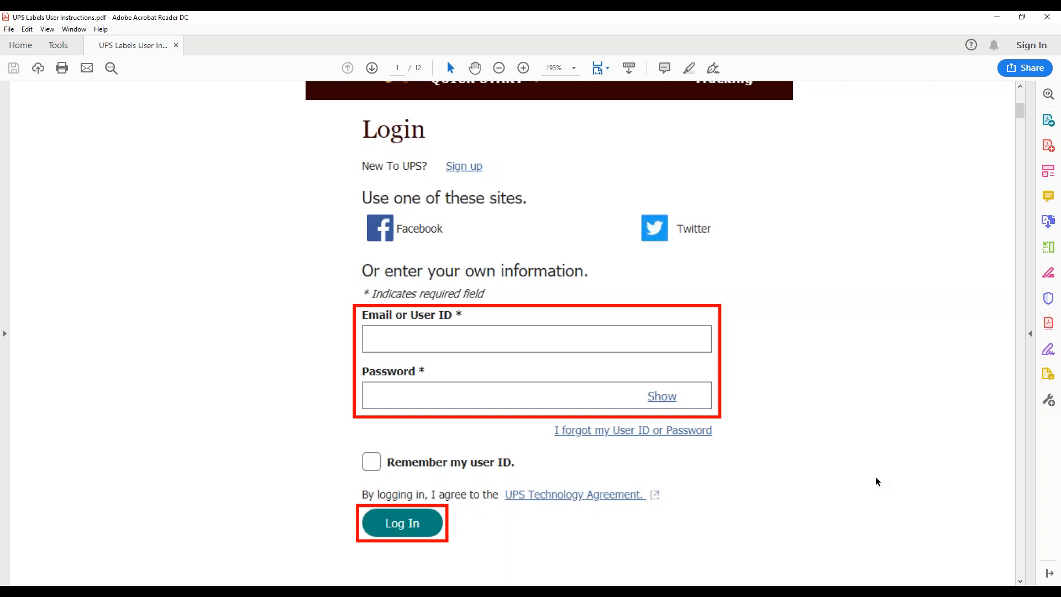
scroll(875, 476, down, 12)
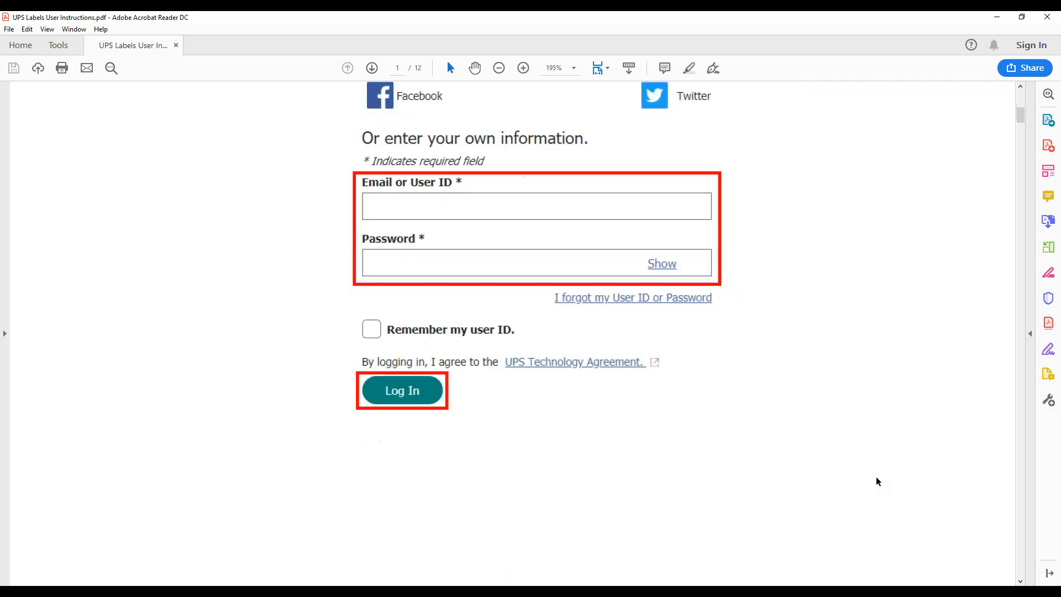
scroll(877, 481, down, 3)
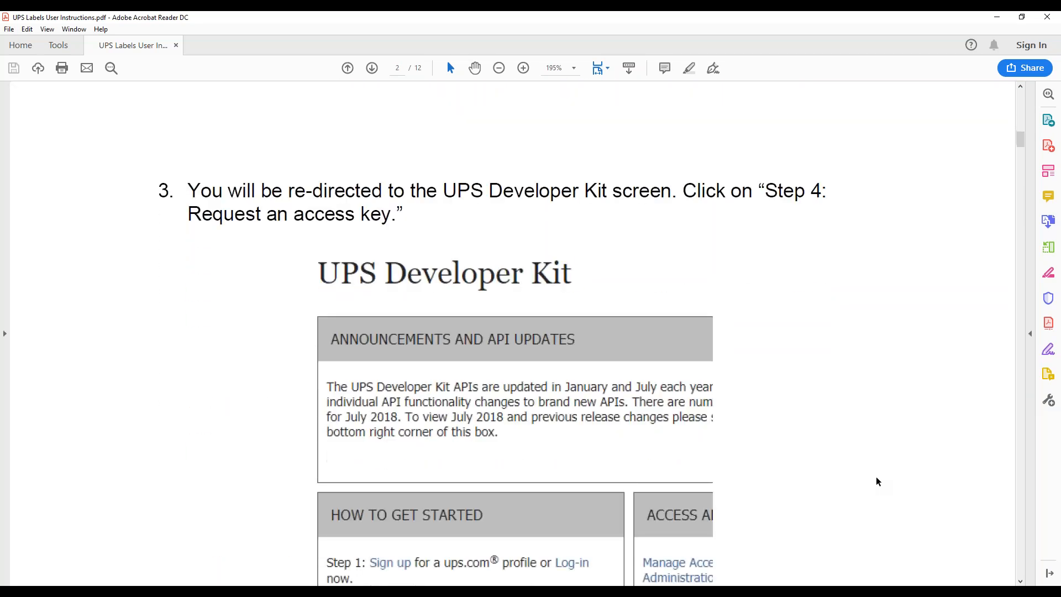
scroll(877, 481, down, 1)
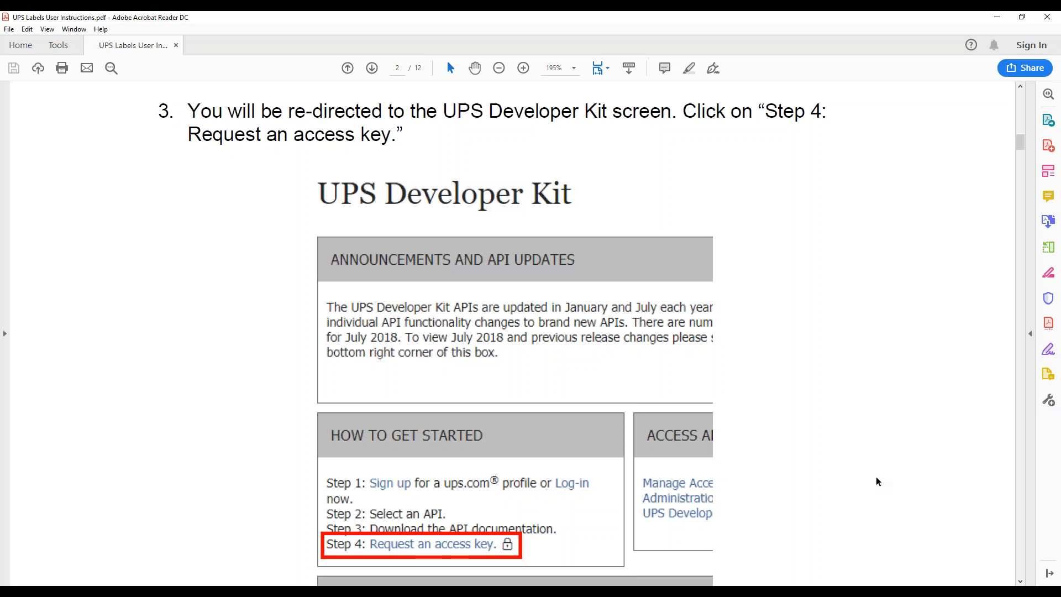
scroll(876, 477, down, 7)
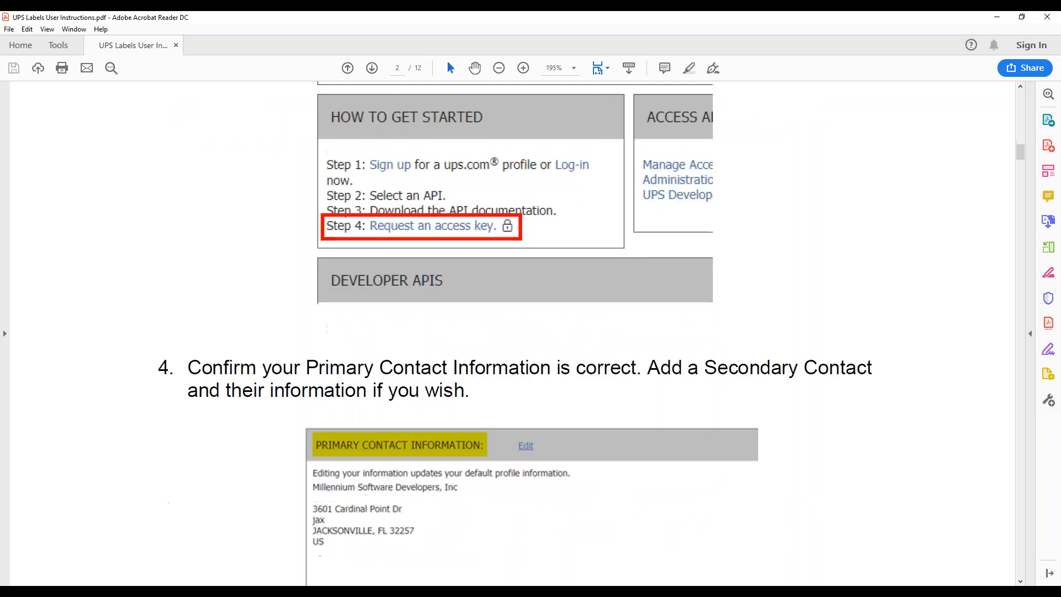
Step: Read the instructions on confirming contact information, finding the UPS shipper number and obtaining the access key
scroll(875, 477, down, 2)
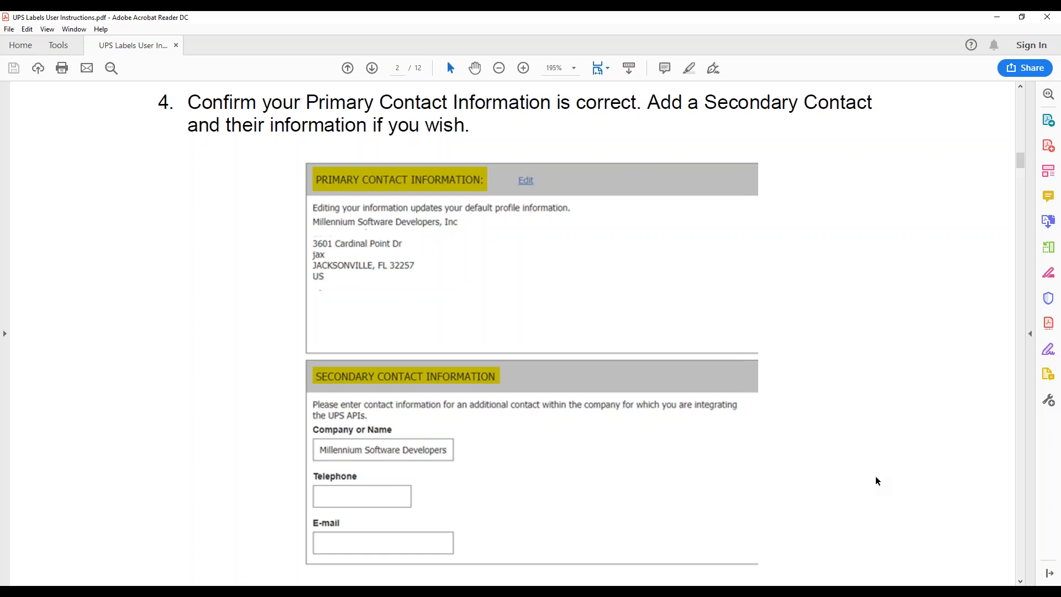
scroll(877, 480, down, 1)
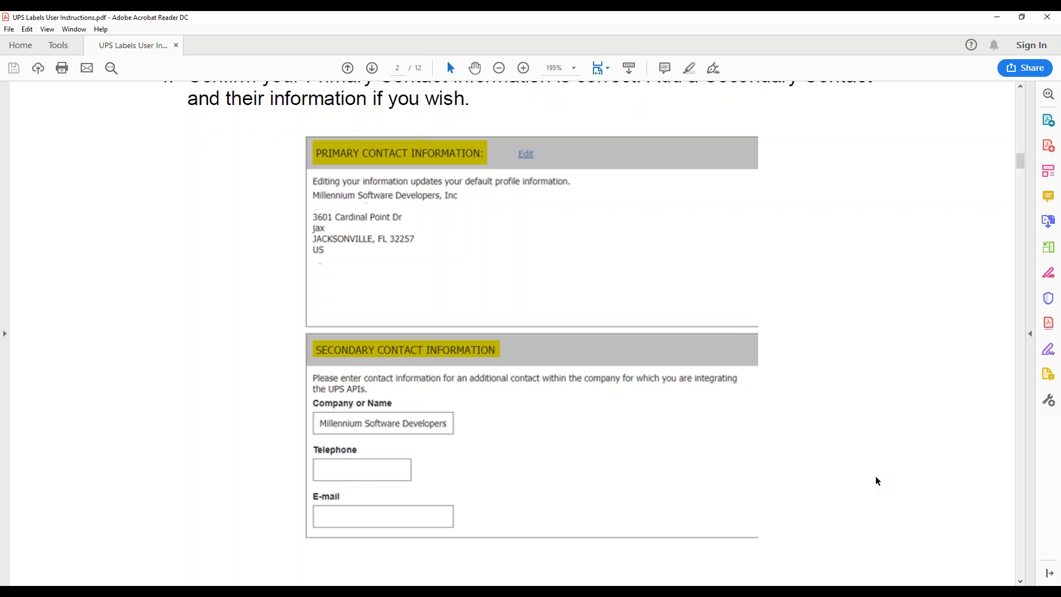
scroll(877, 480, down, 15)
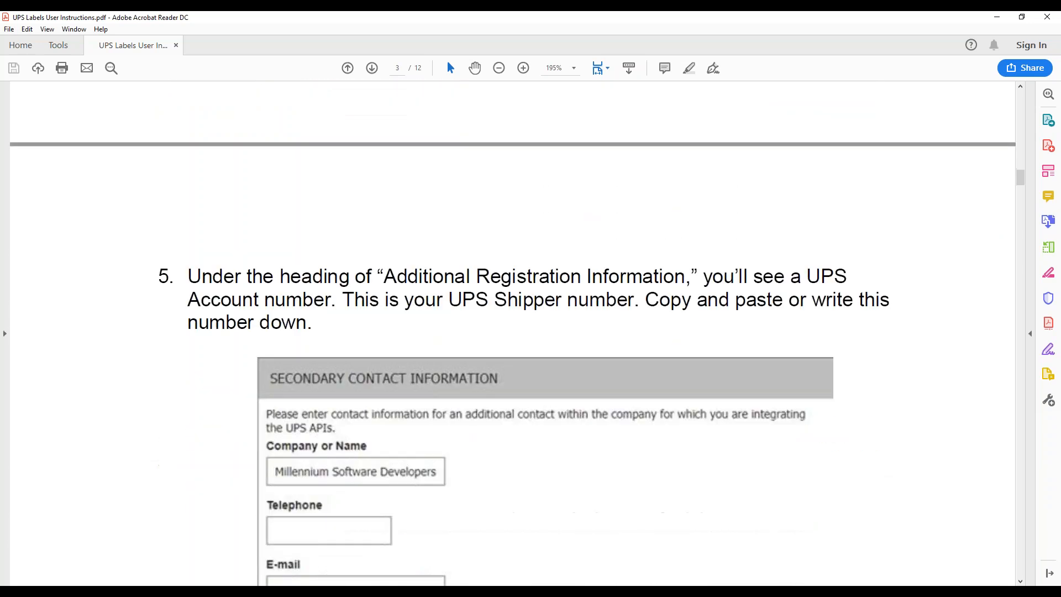
scroll(877, 480, down, 6)
scroll(876, 481, down, 1)
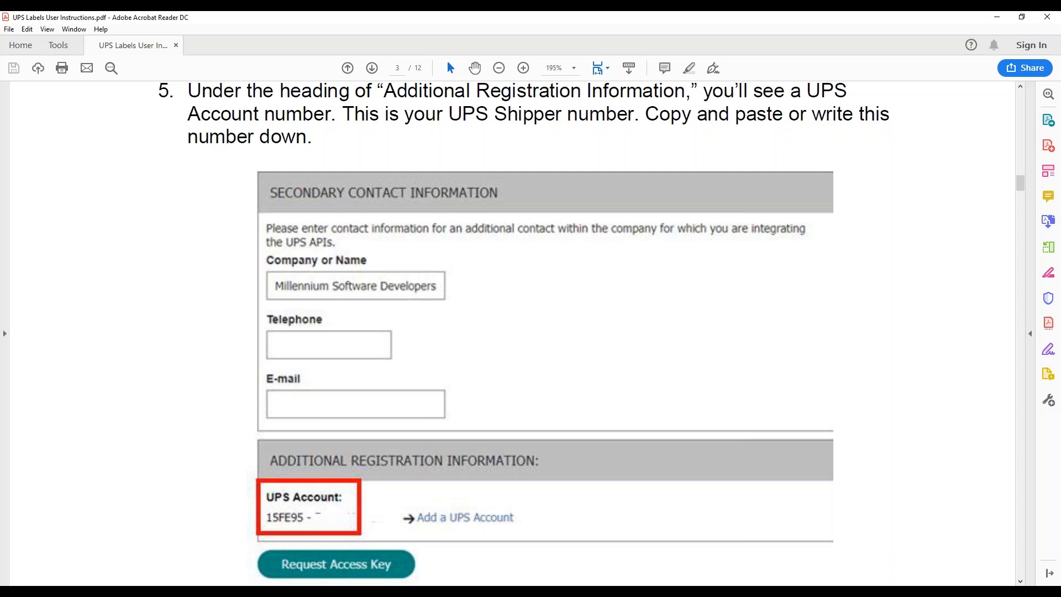
scroll(530, 332, down, 10)
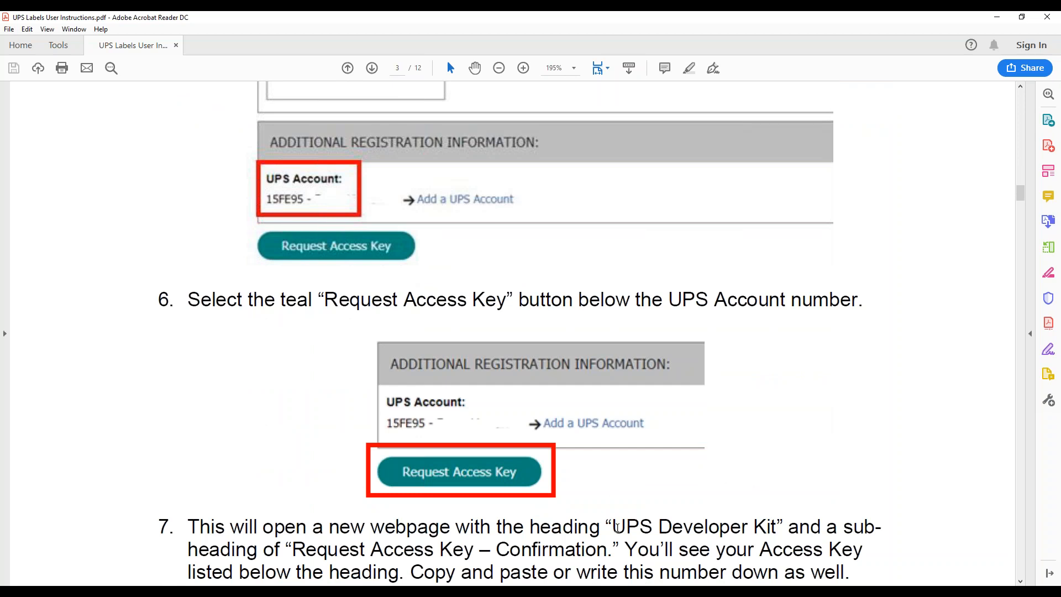
scroll(617, 526, down, 10)
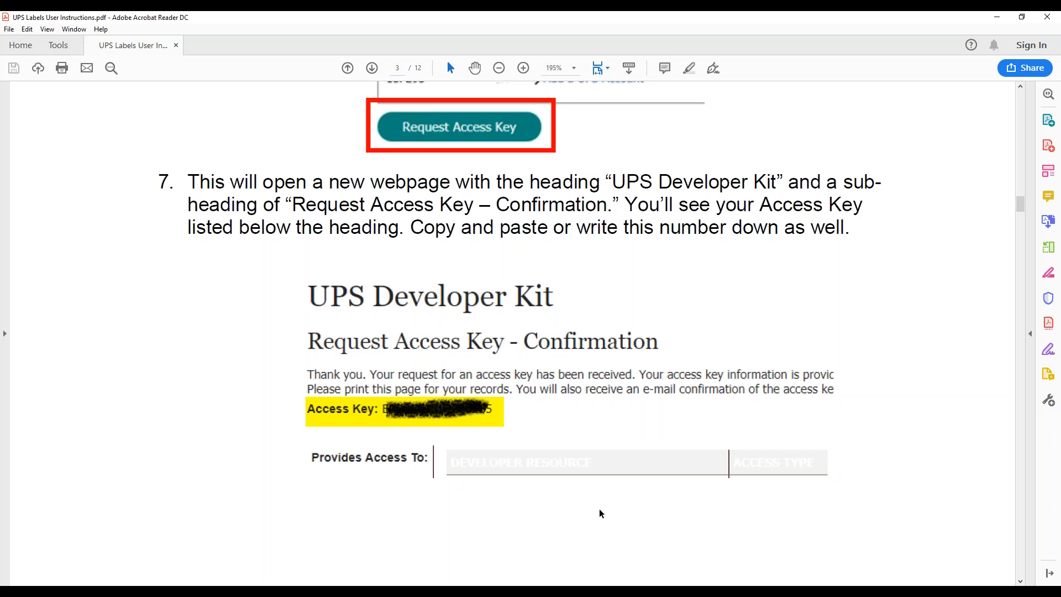
Step: Examine the instructions on authenticating the UPS account for negotiated rates and on where to start Shipping in Closers' Choice
scroll(602, 510, down, 10)
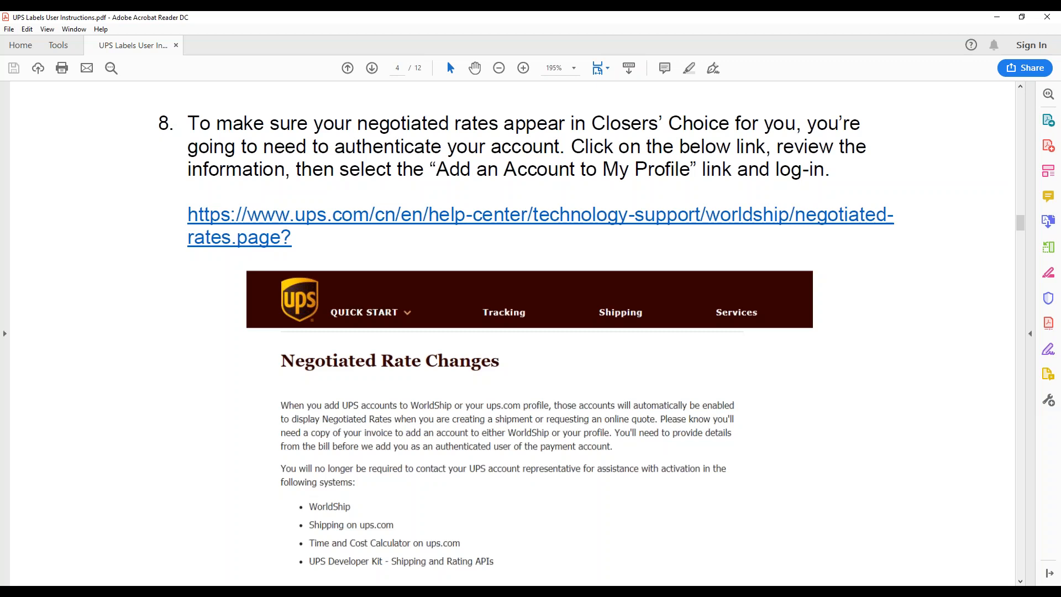
scroll(699, 431, down, 4)
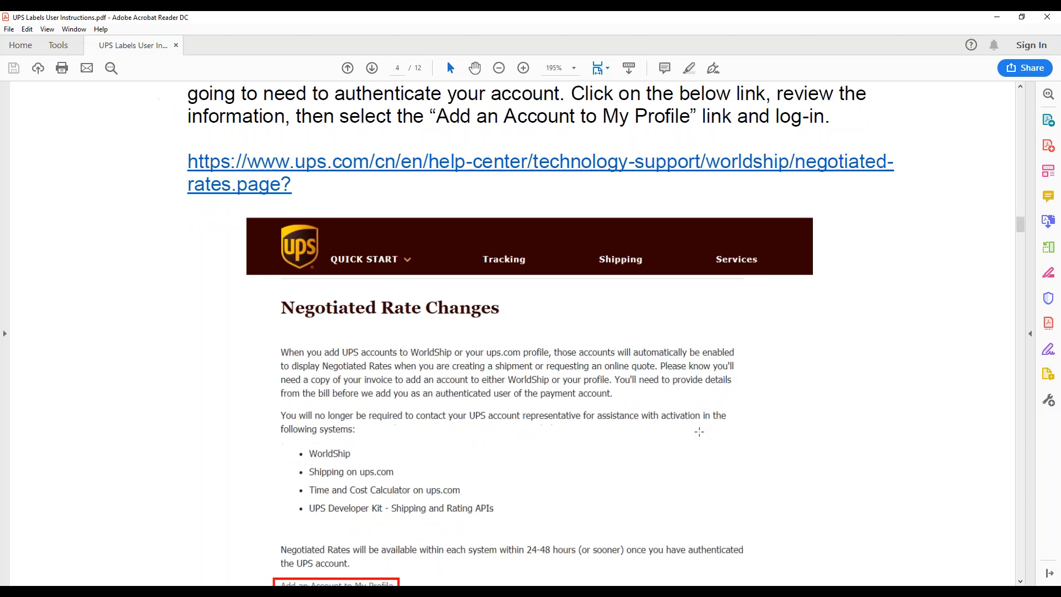
scroll(643, 258, down, 1)
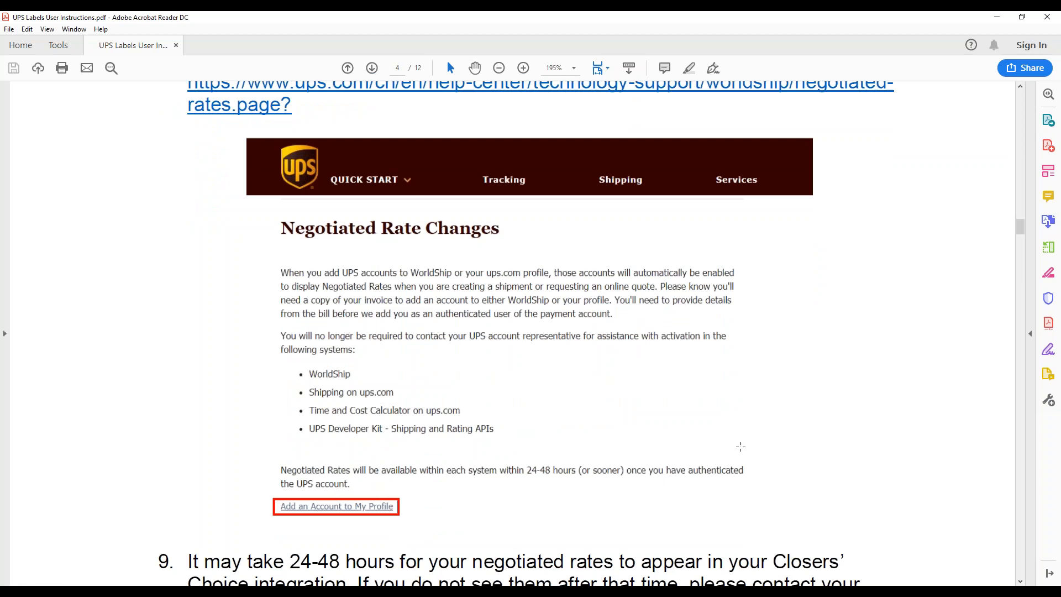
scroll(741, 446, up, 2)
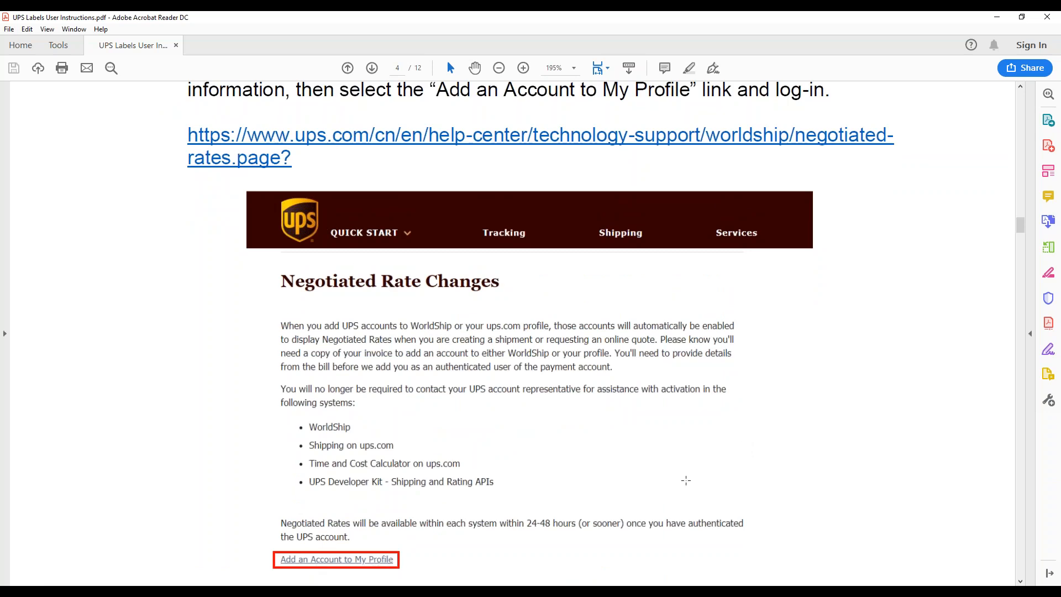
scroll(686, 480, down, 8)
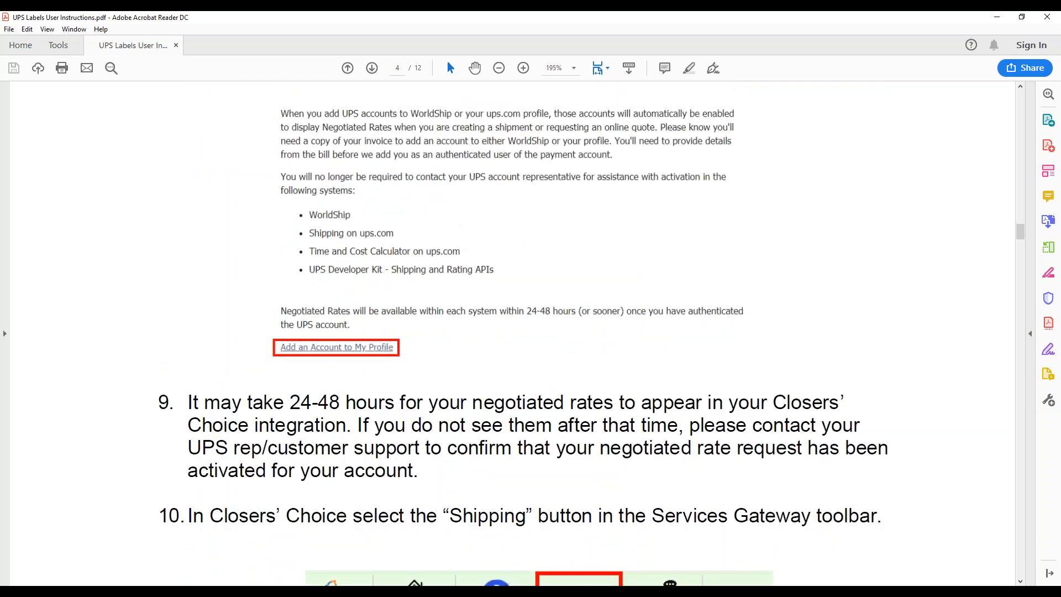
scroll(523, 334, up, 2)
scroll(523, 331, up, 3)
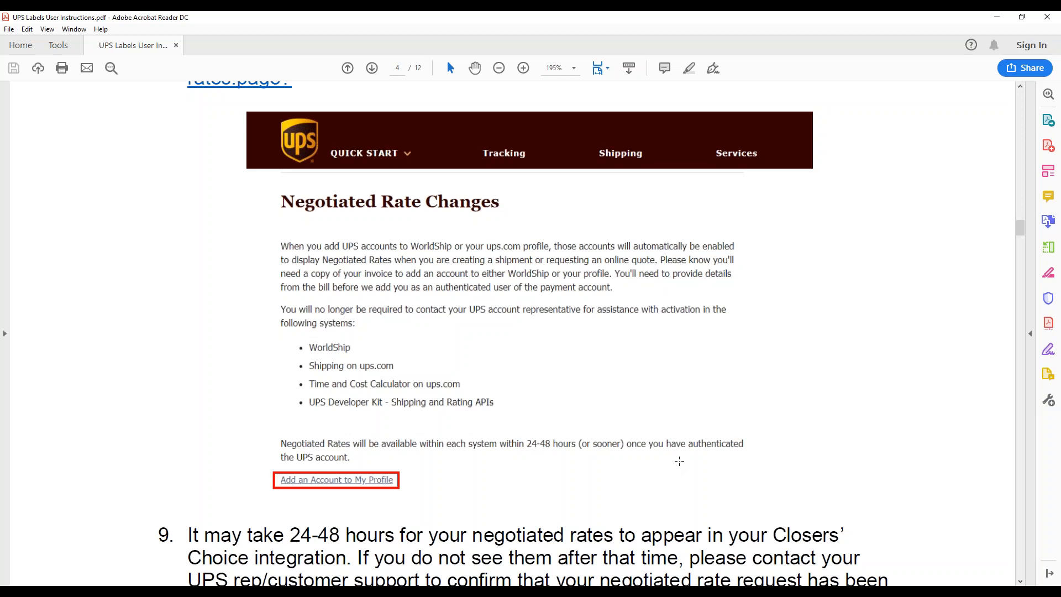
scroll(679, 460, down, 3)
scroll(523, 335, down, 1)
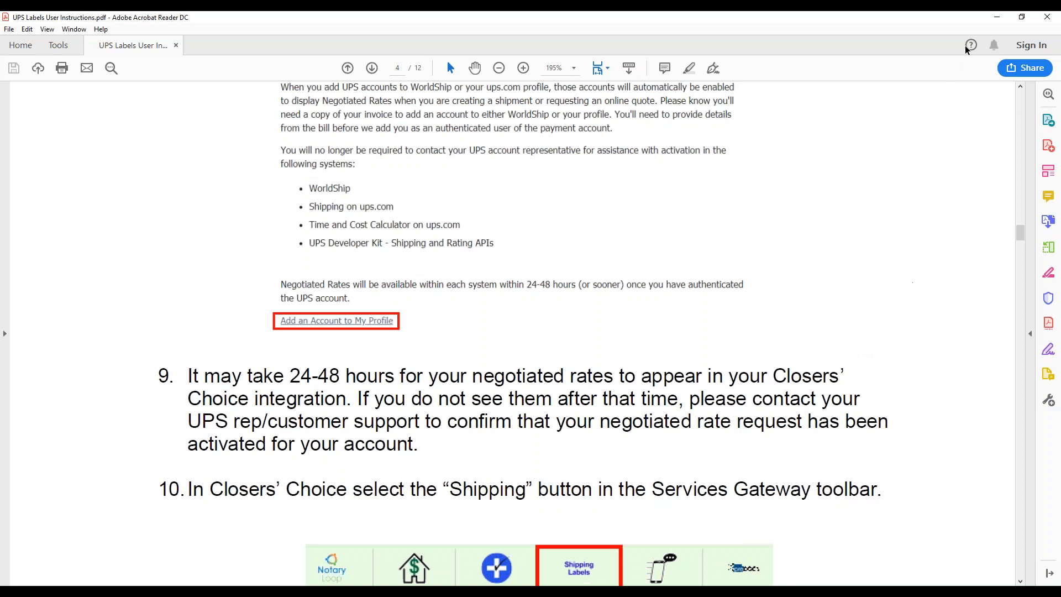
Step: Return to Closers' Choice, start shipping label generation with UPS as the shipping company, and open the UPS credentials settings
double_click(936, 20)
click(998, 23)
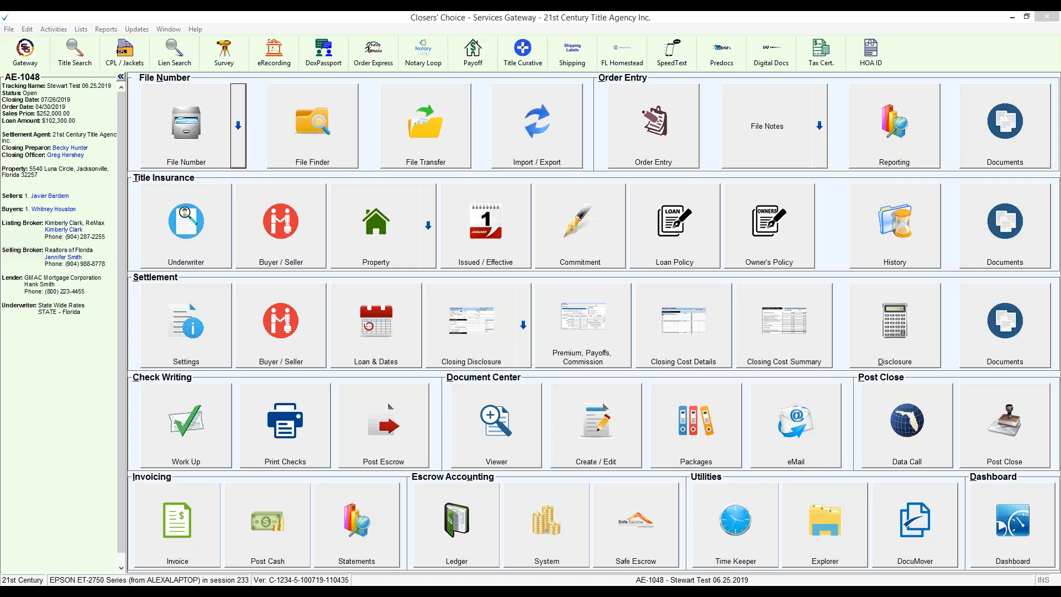
click(307, 13)
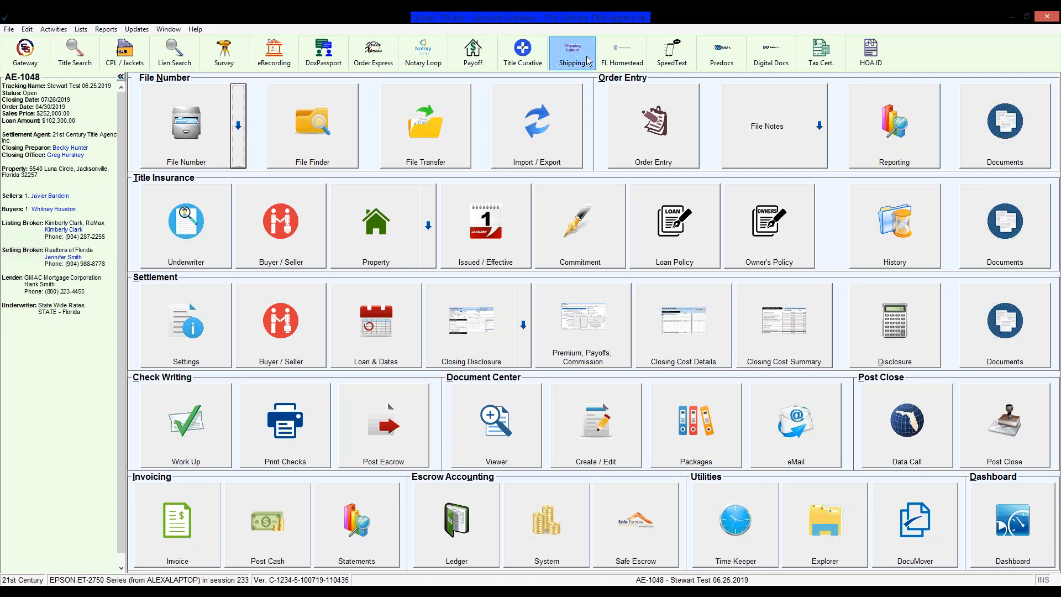
click(587, 61)
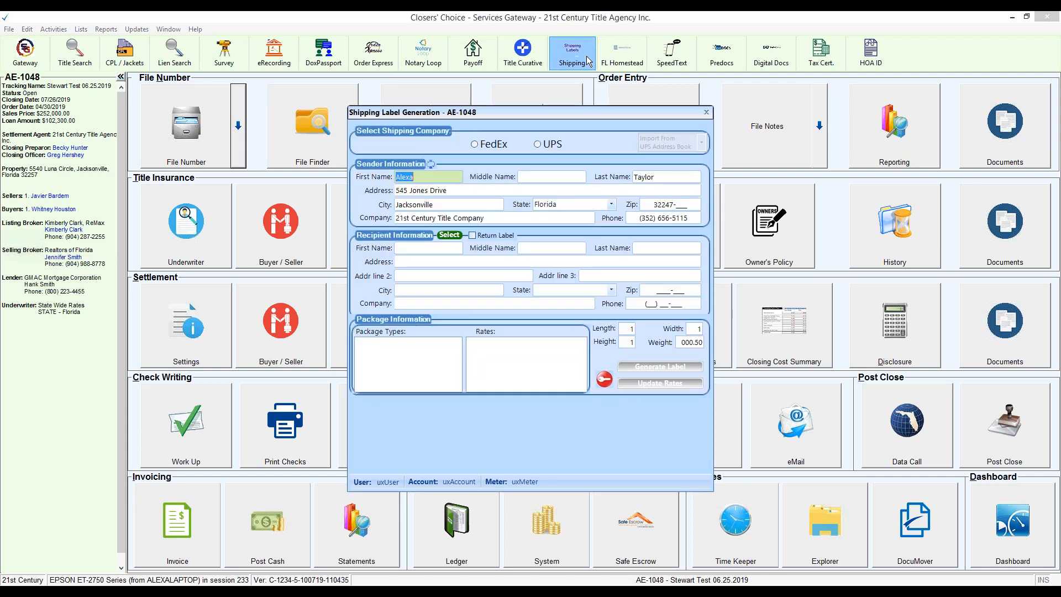
click(555, 145)
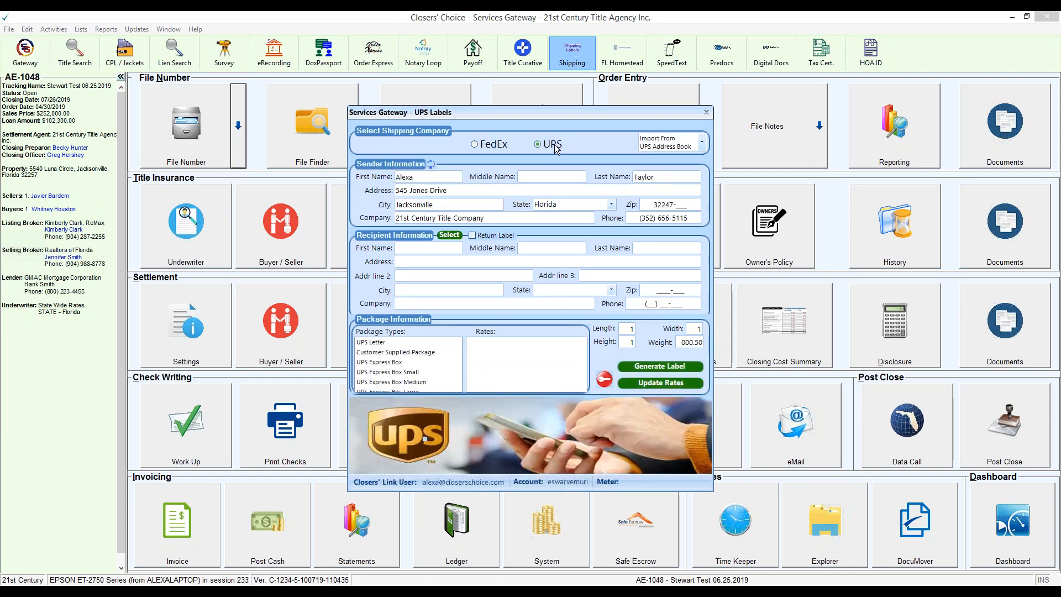
click(606, 379)
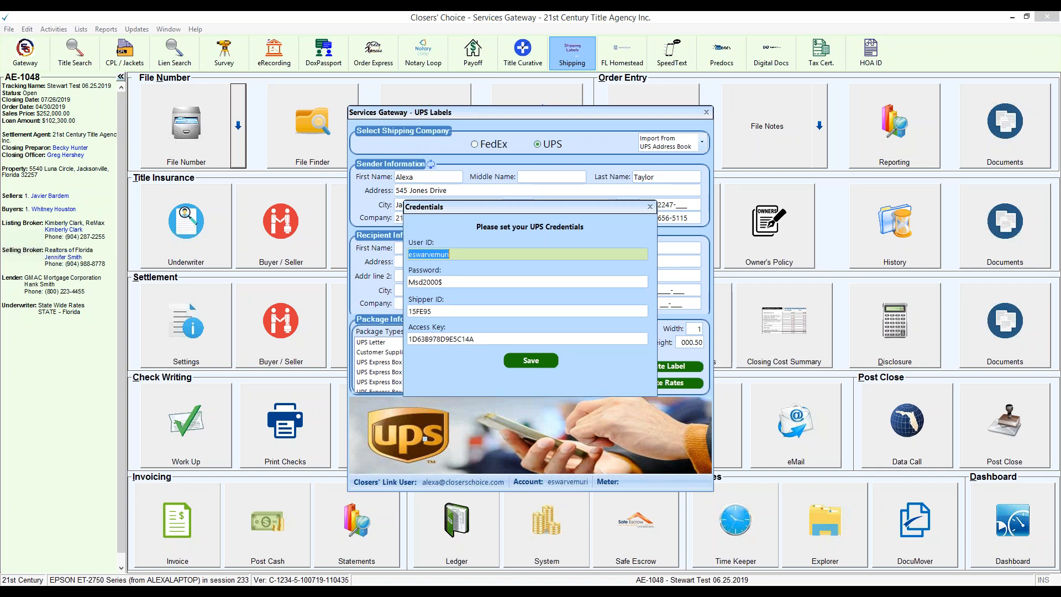
Step: Check the user ID, password, shipper ID and access key fields of the UPS credentials and save them
click(435, 255)
drag(455, 259, 394, 255)
drag(469, 285, 382, 285)
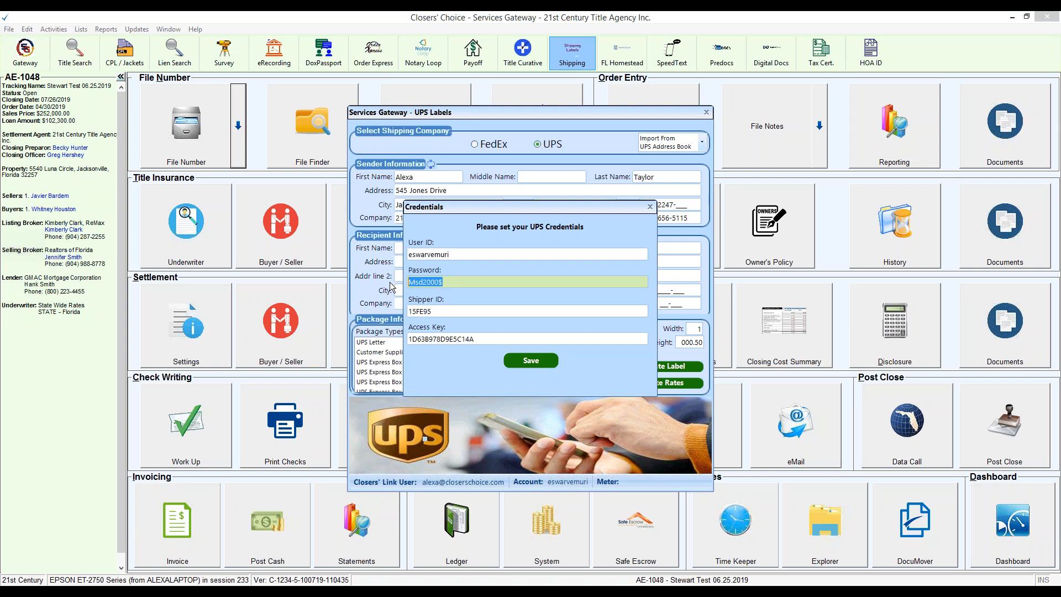
click(456, 312)
drag(455, 311, 410, 312)
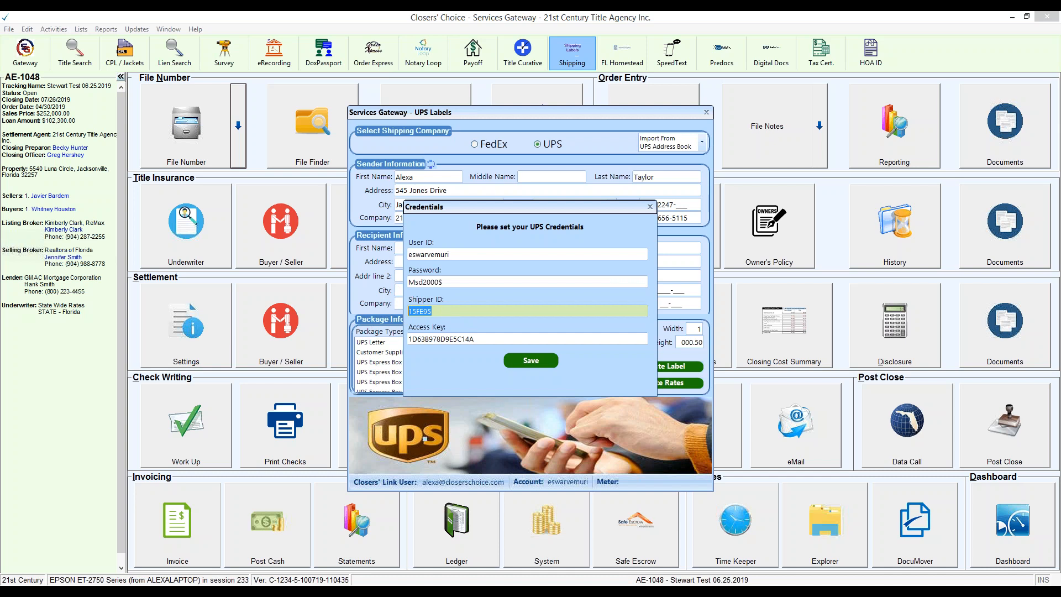
drag(501, 339, 387, 342)
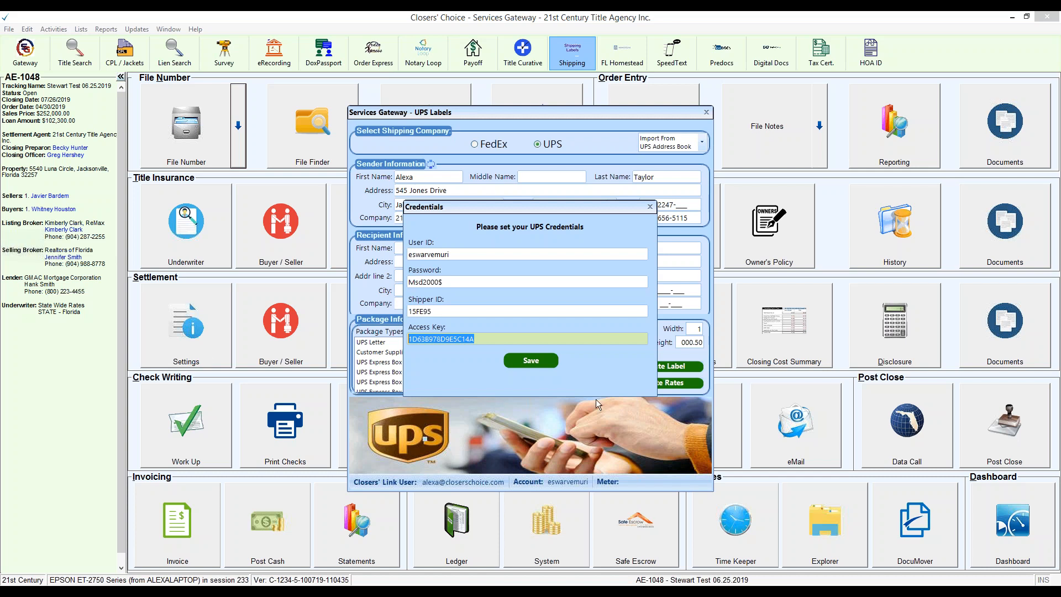
click(541, 361)
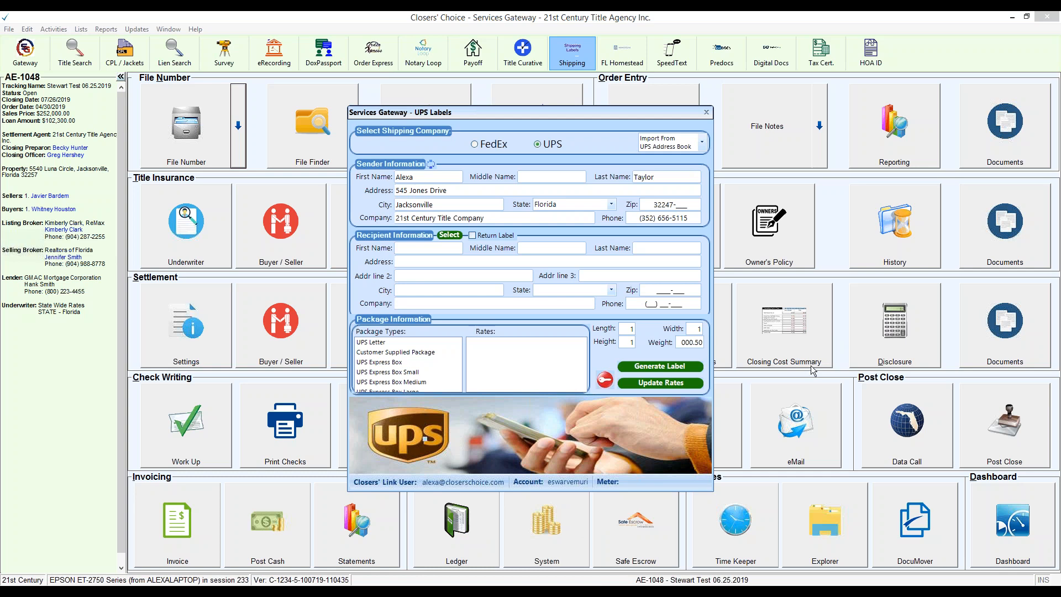
click(605, 381)
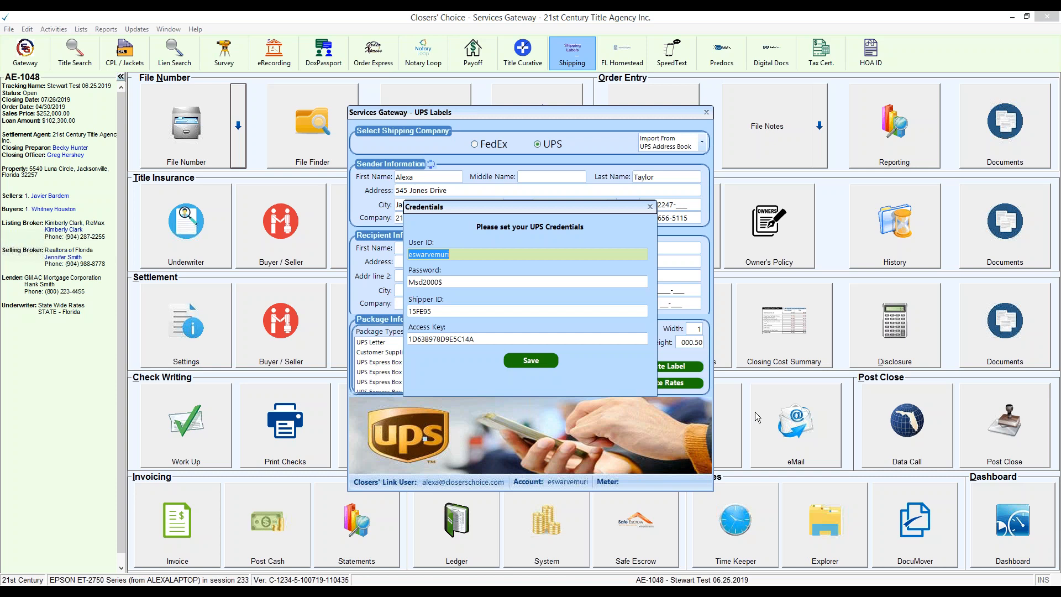
click(534, 360)
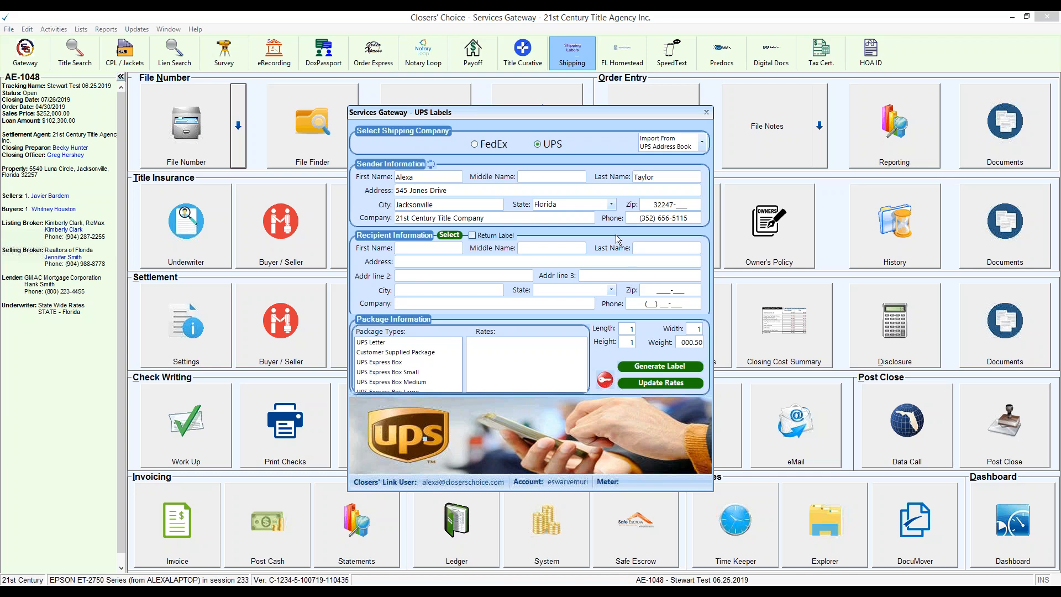
Step: Examine the UPS address book import options and the CSV file browser without choosing a document
click(704, 142)
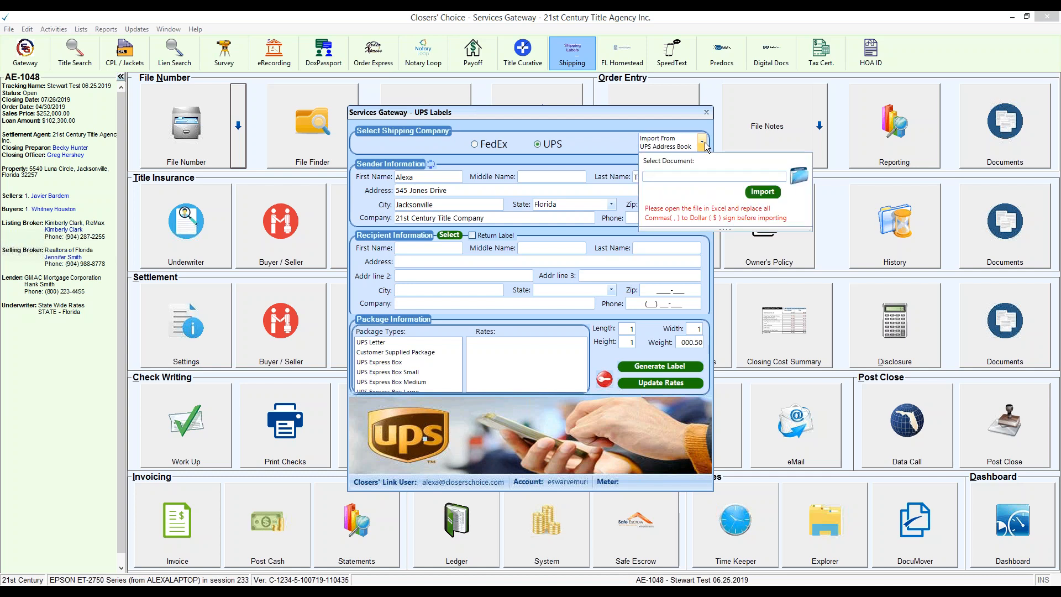
click(799, 178)
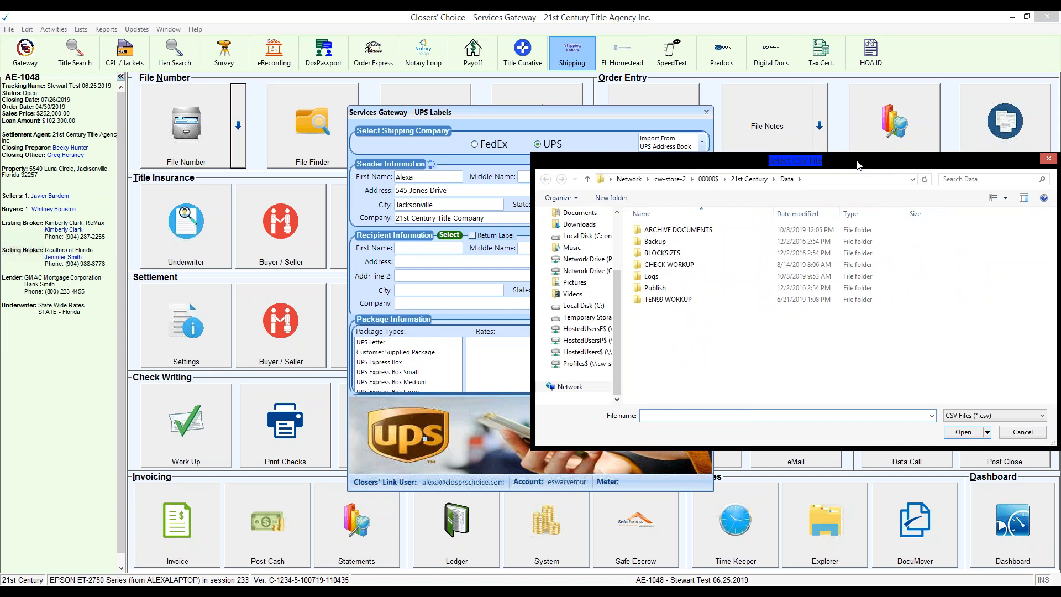
click(1046, 160)
click(702, 145)
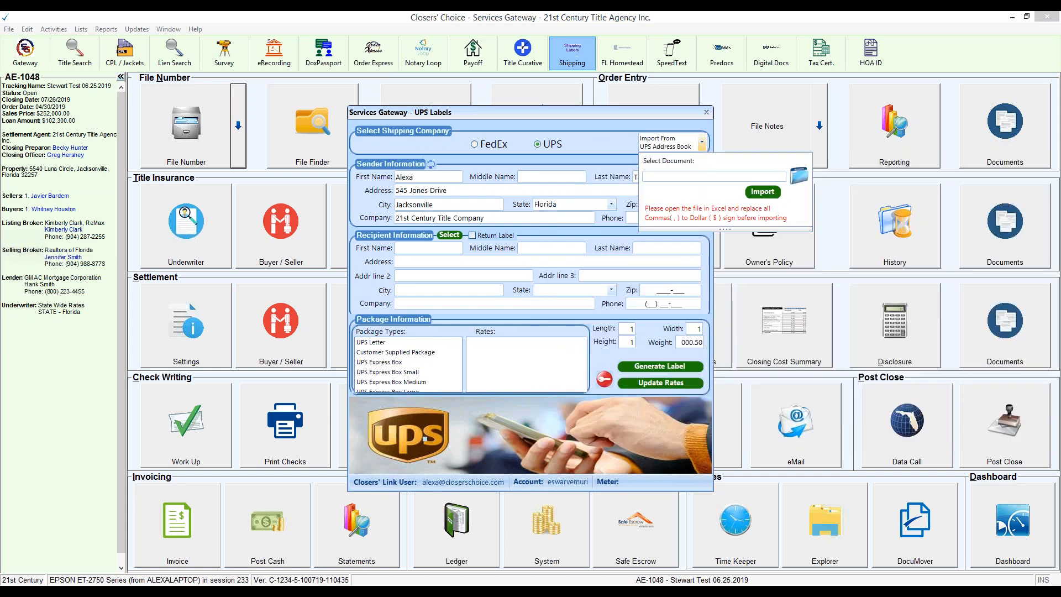
click(758, 194)
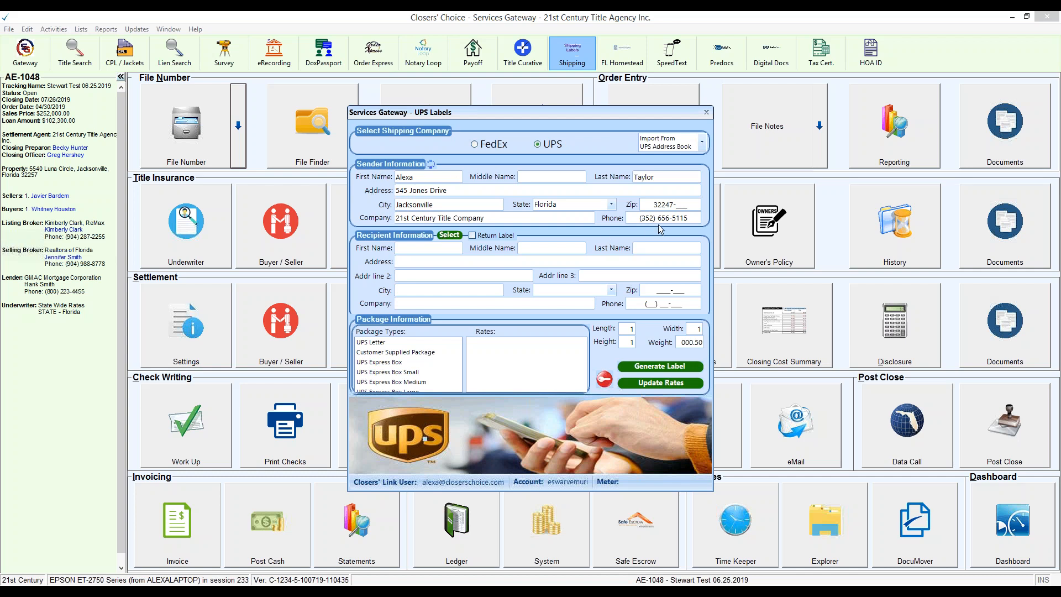
click(684, 188)
text(John)
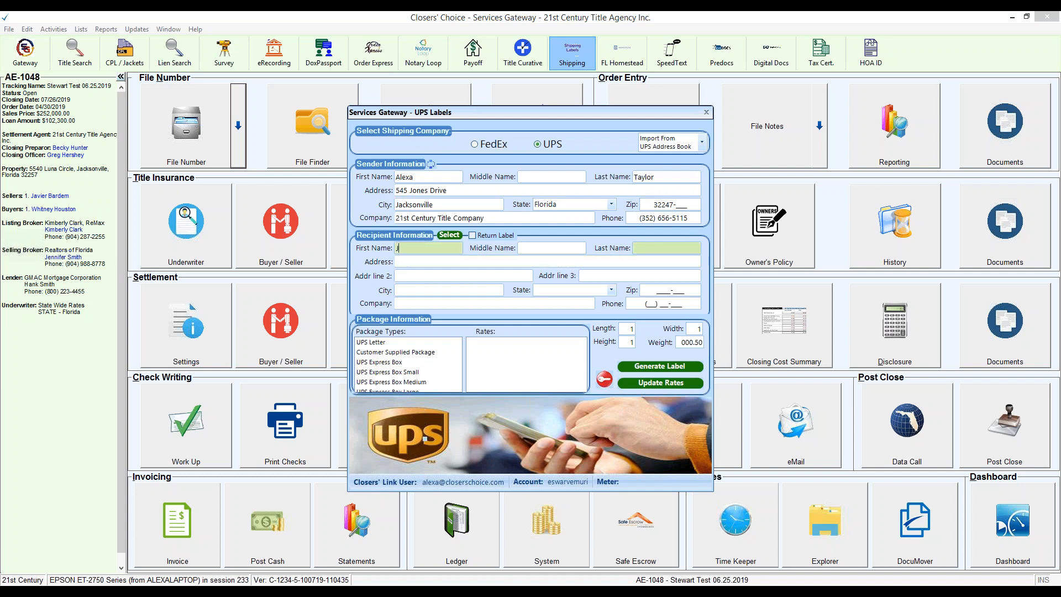
key(Tab)
text(J)
key(Tab)
text(Jon)
key(BackSpace)
key(BackSpace)
key(BackSpace)
key(shift+Tab)
key(BackSpace)
key(shift+Tab)
key(BackSpace)
key(BackSpace)
key(BackSpace)
key(BackSpace)
Step: Fill the recipient from the lender GMAC Mortgage Corporation, and replace it with Bank of America from the address book
click(460, 236)
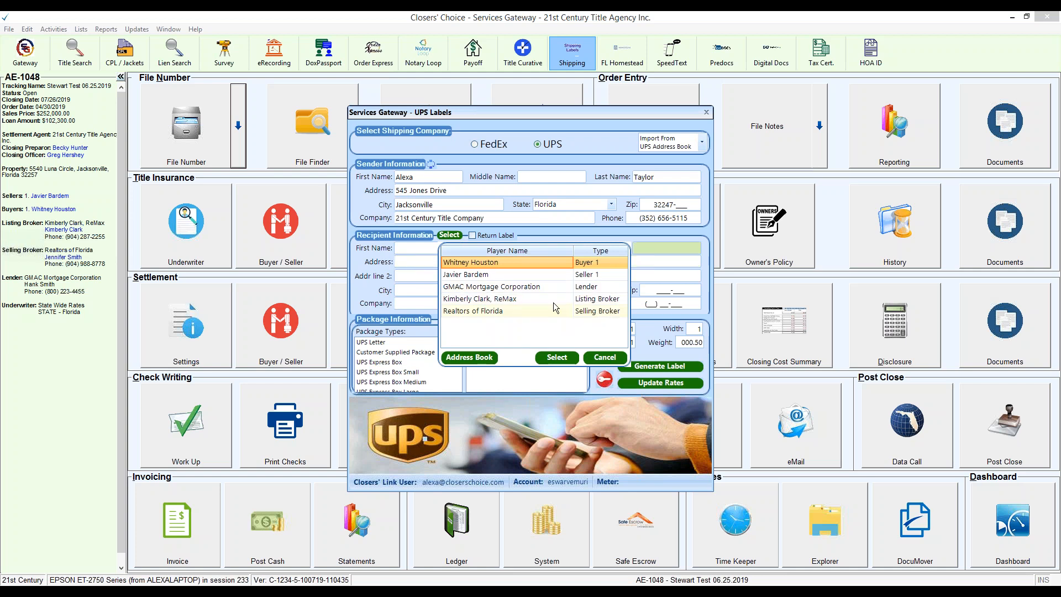
double_click(524, 288)
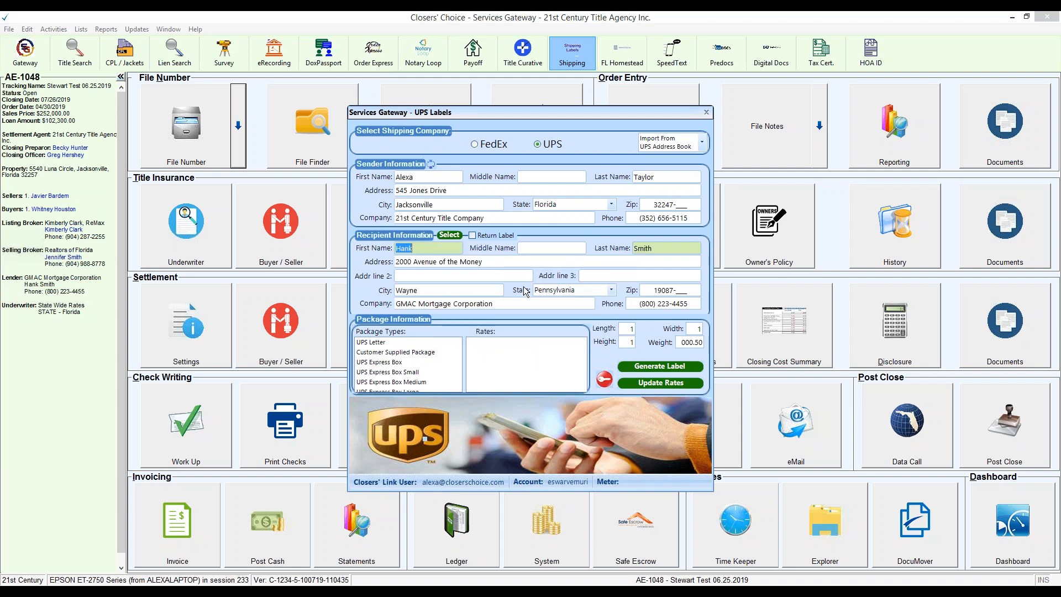
click(448, 235)
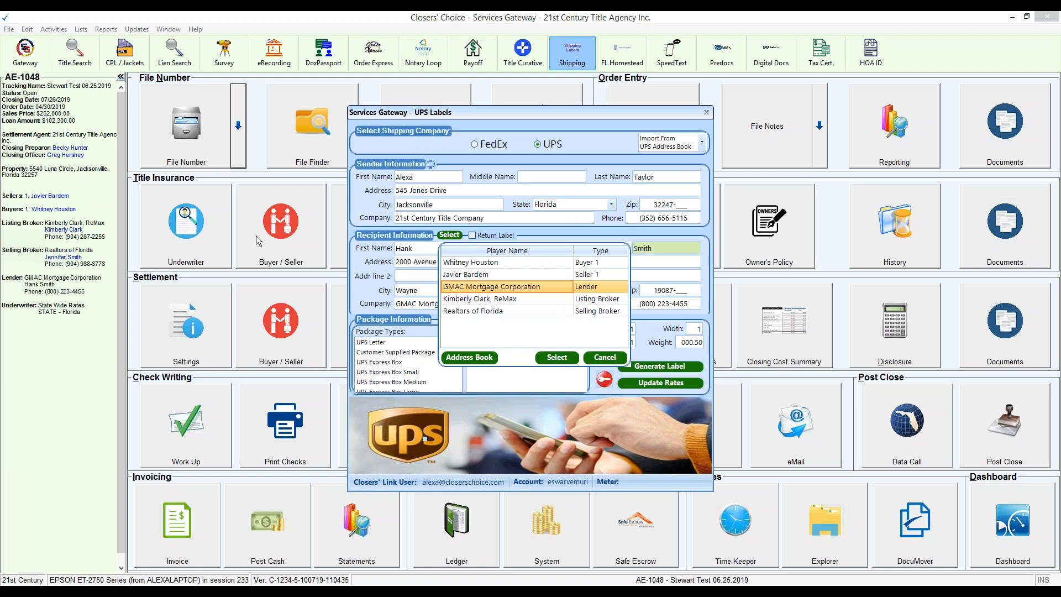
click(478, 359)
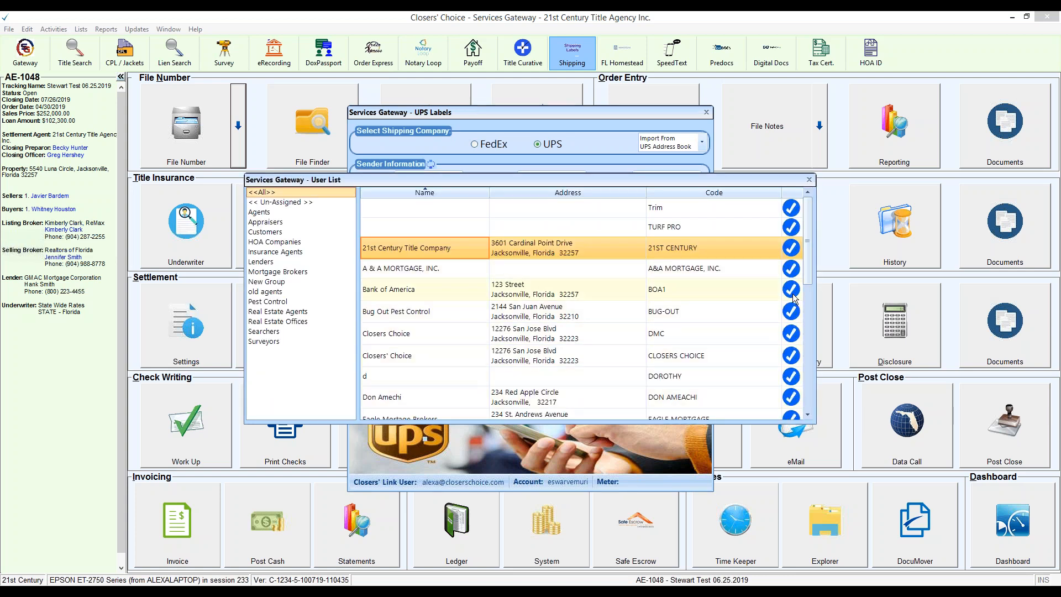
click(756, 293)
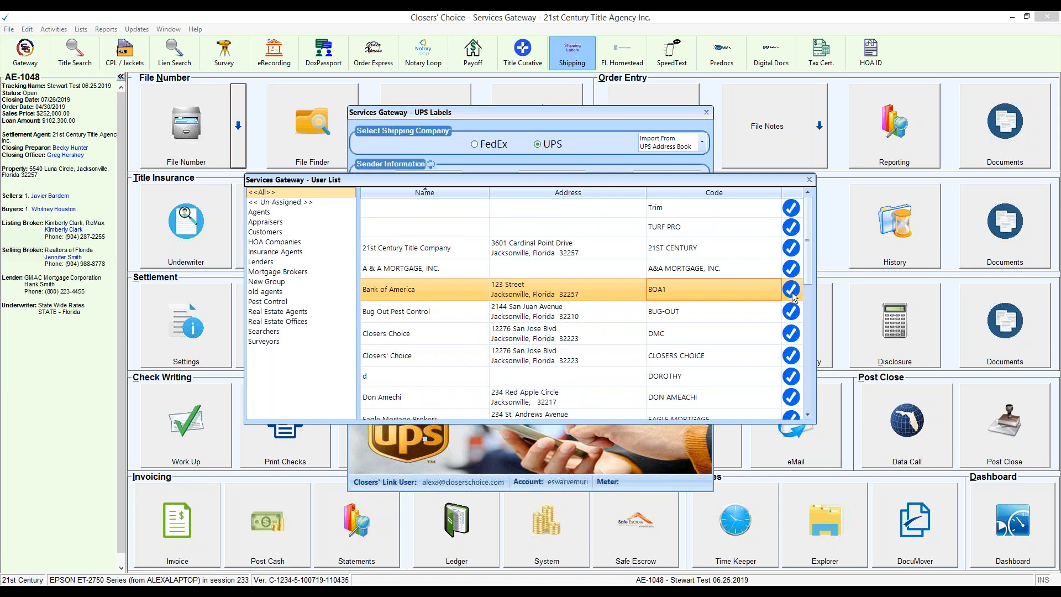
click(791, 289)
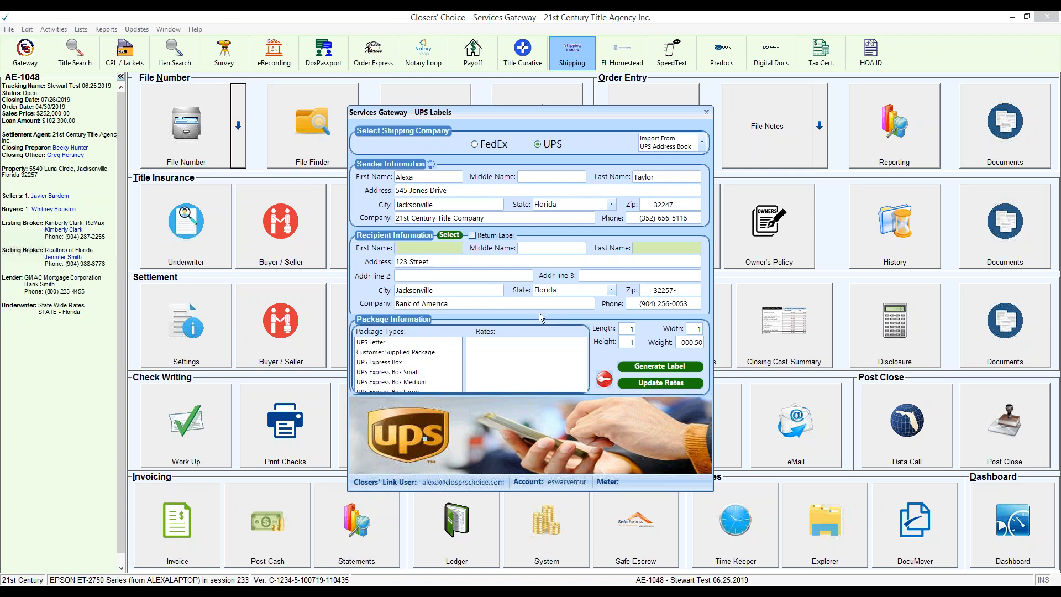
Step: Try to reselect the lender as recipient, and clear the recipient's address, city, company, zip, phone and state
click(450, 235)
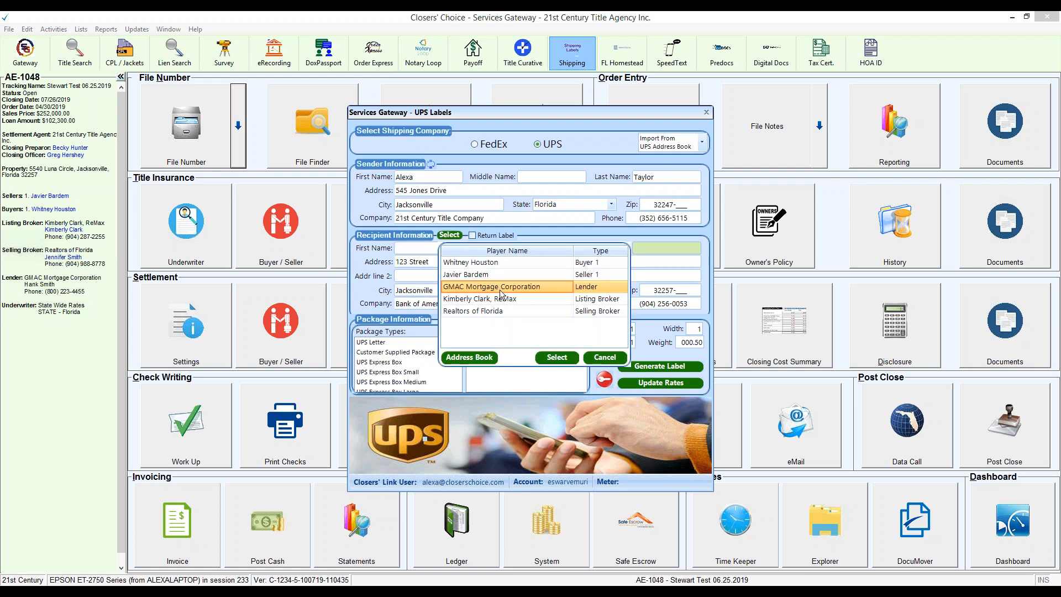
double_click(501, 290)
drag(448, 262, 367, 258)
key(BackSpace)
drag(463, 291, 371, 289)
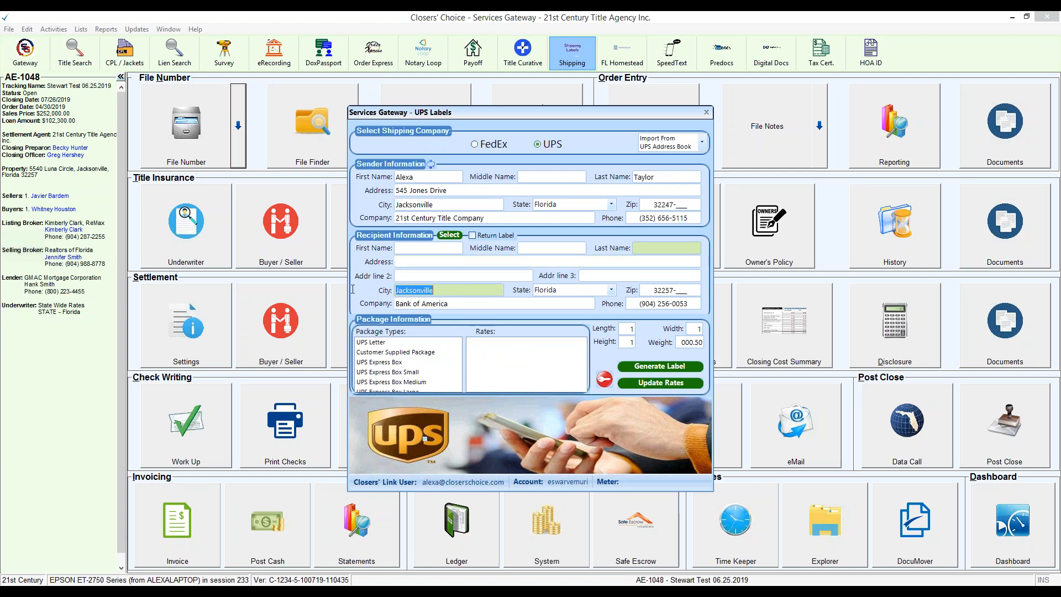
key(BackSpace)
drag(487, 307, 396, 304)
key(BackSpace)
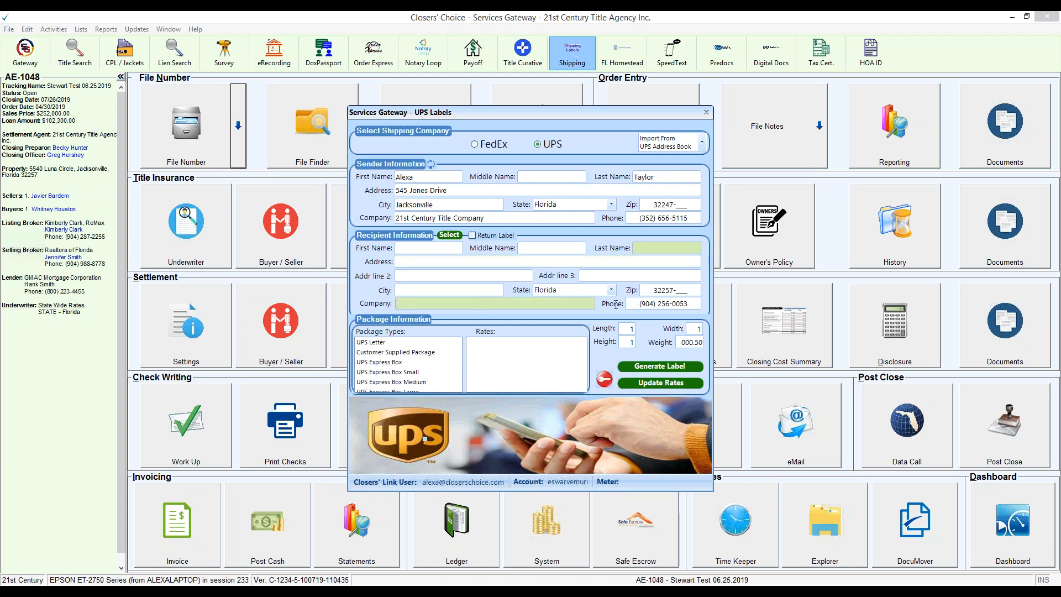
click(677, 292)
drag(692, 291, 636, 304)
key(BackSpace)
key(BackSpace)
click(611, 289)
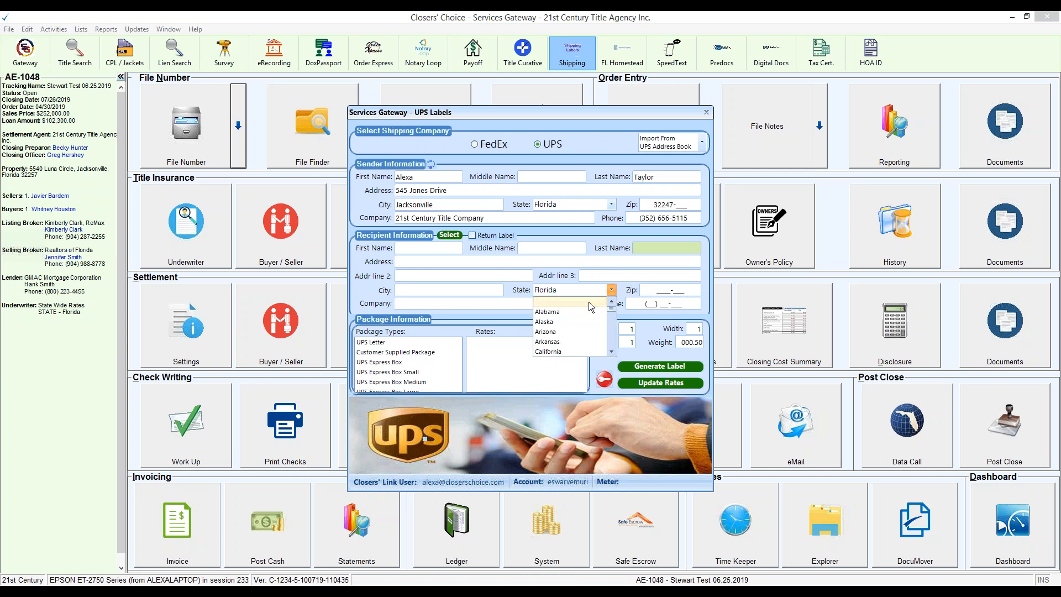
click(576, 302)
click(449, 235)
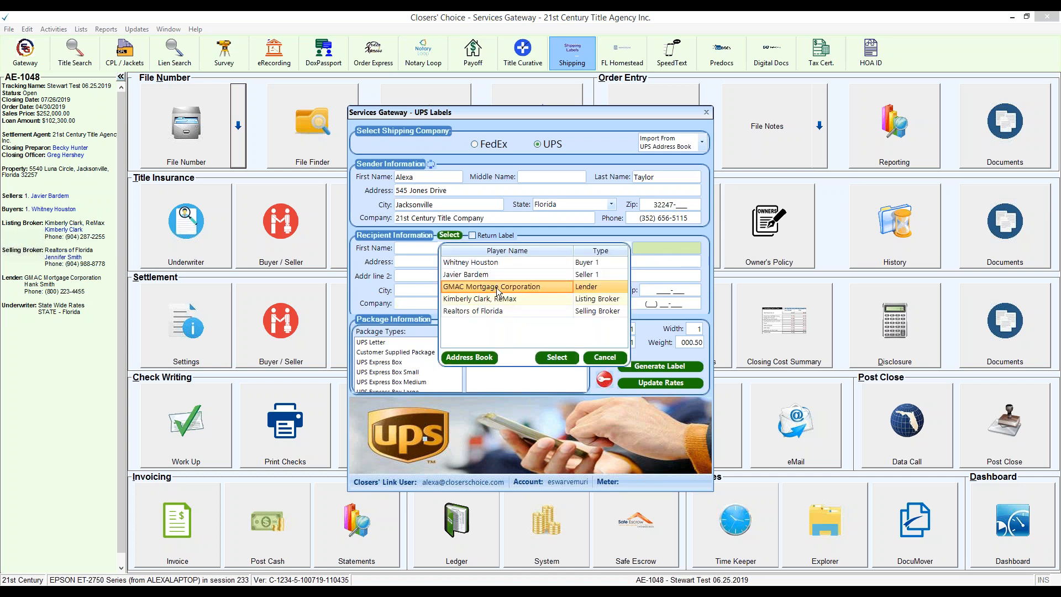
key(Escape)
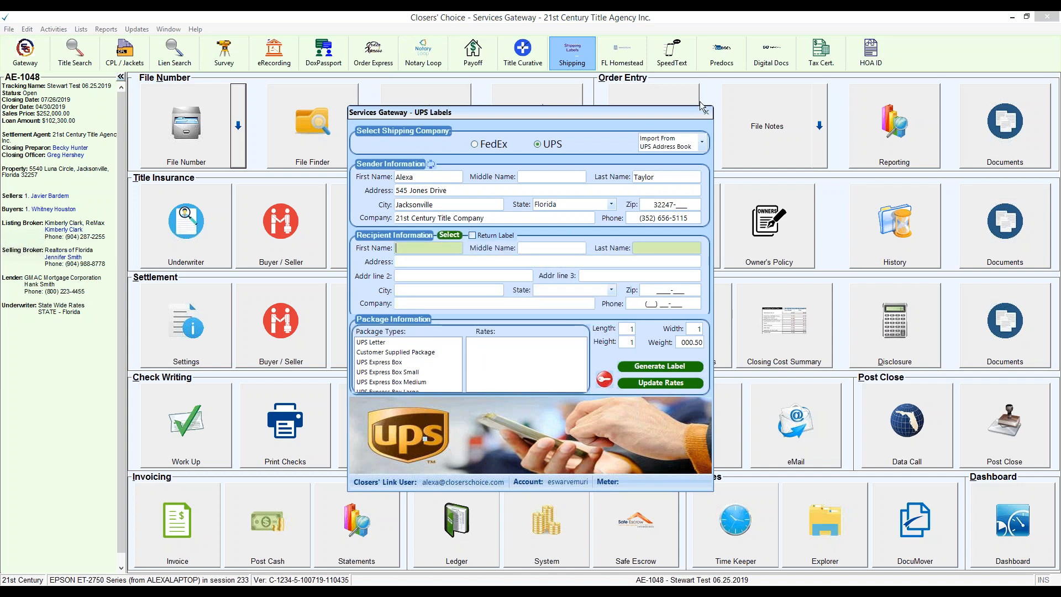
Step: Restart shipping label generation with UPS as the shipping company and select the lender GMAC Mortgage Corporation as recipient
click(706, 113)
click(572, 53)
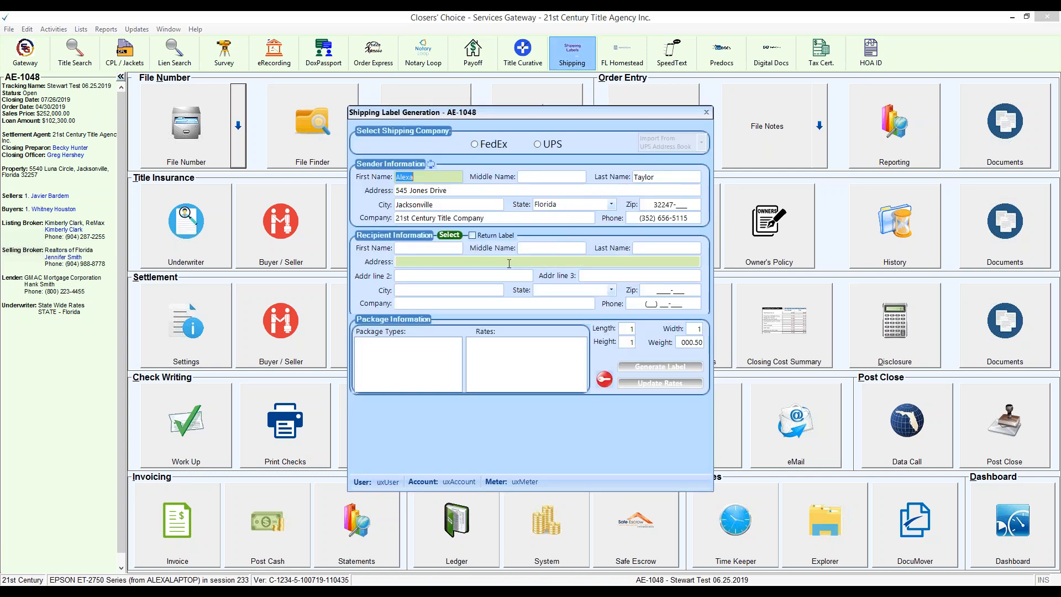
click(541, 151)
click(453, 235)
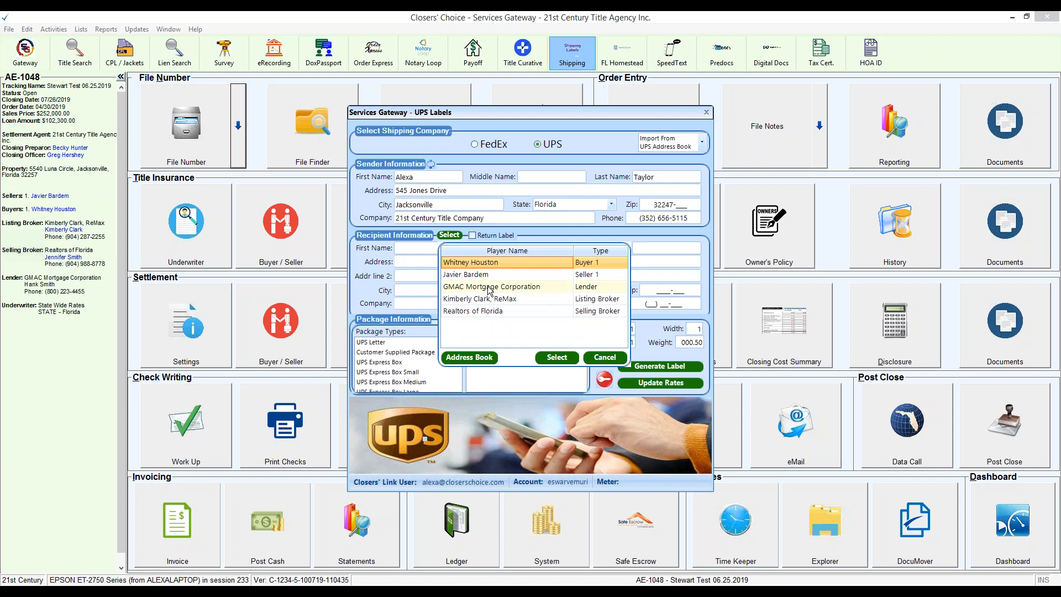
double_click(488, 286)
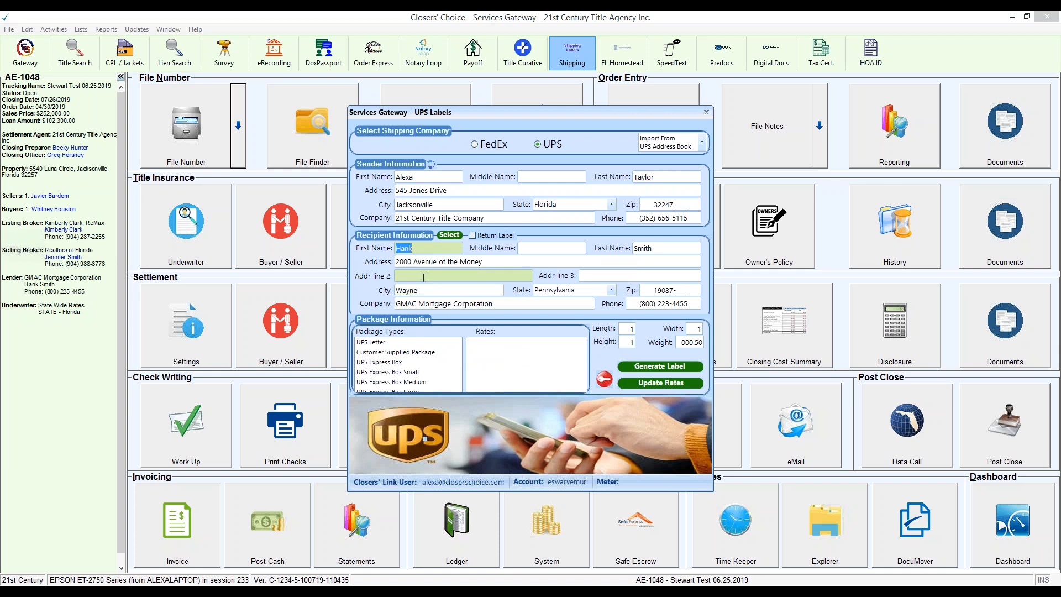
Step: Set the recipient's address line 2 to "Attn: Home Mortgage Division" and check the recipient and sender phone numbers
click(514, 276)
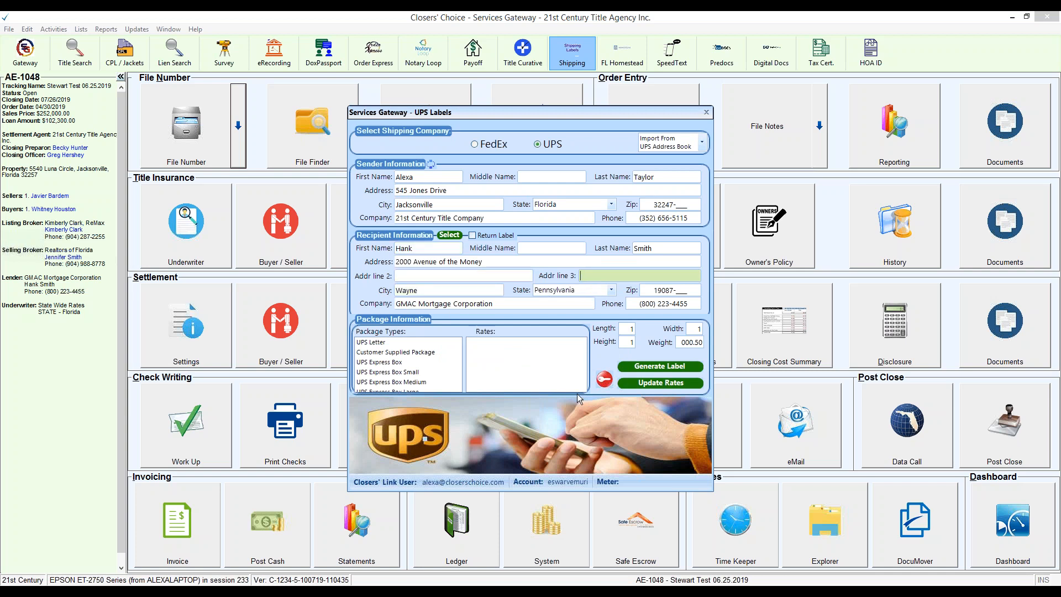
text(Attn: Home Mortga)
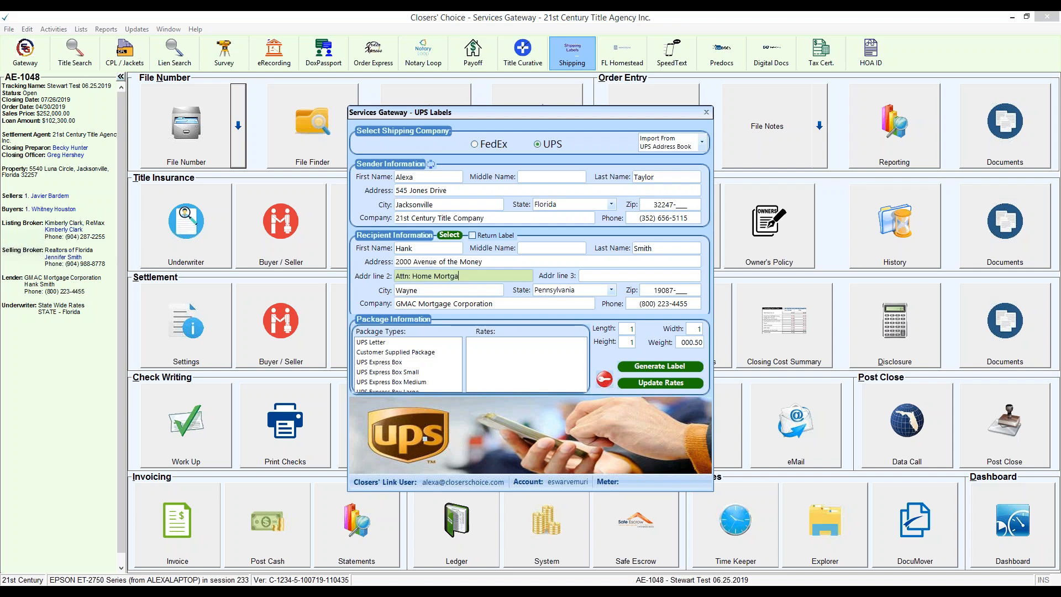
text(ge Division)
click(688, 304)
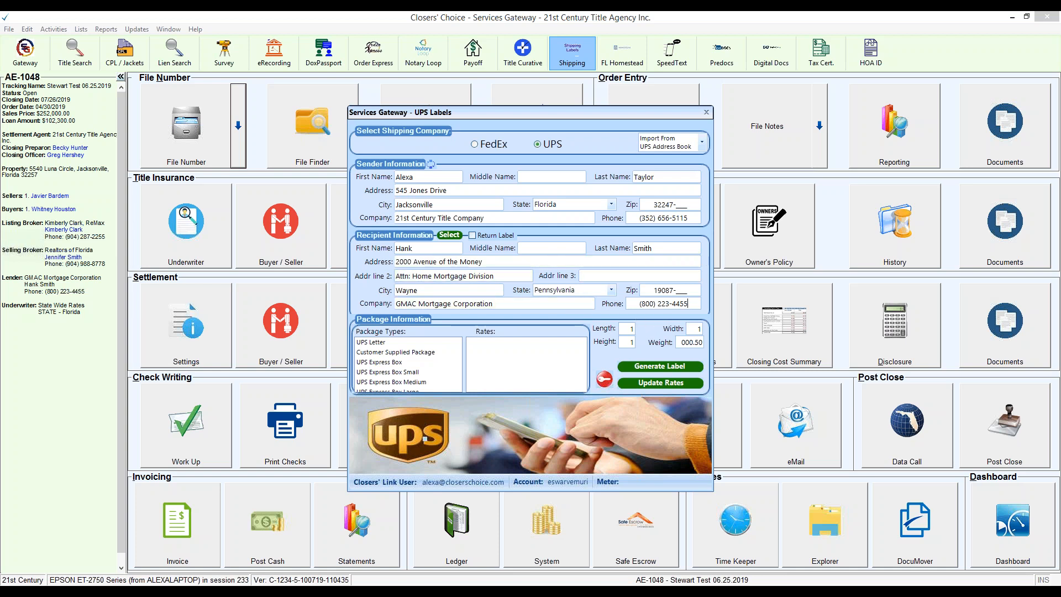
drag(689, 303, 637, 305)
drag(700, 218, 635, 219)
Step: View the rates for the UPS Letter package type, and select Customer Supplied Package as the package type
click(399, 372)
click(381, 343)
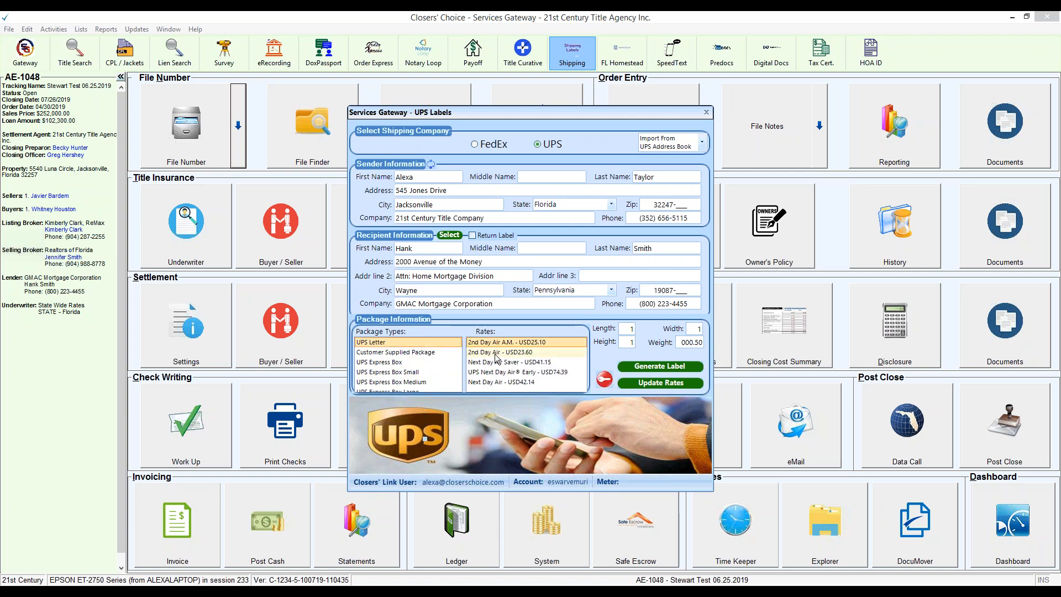
click(415, 355)
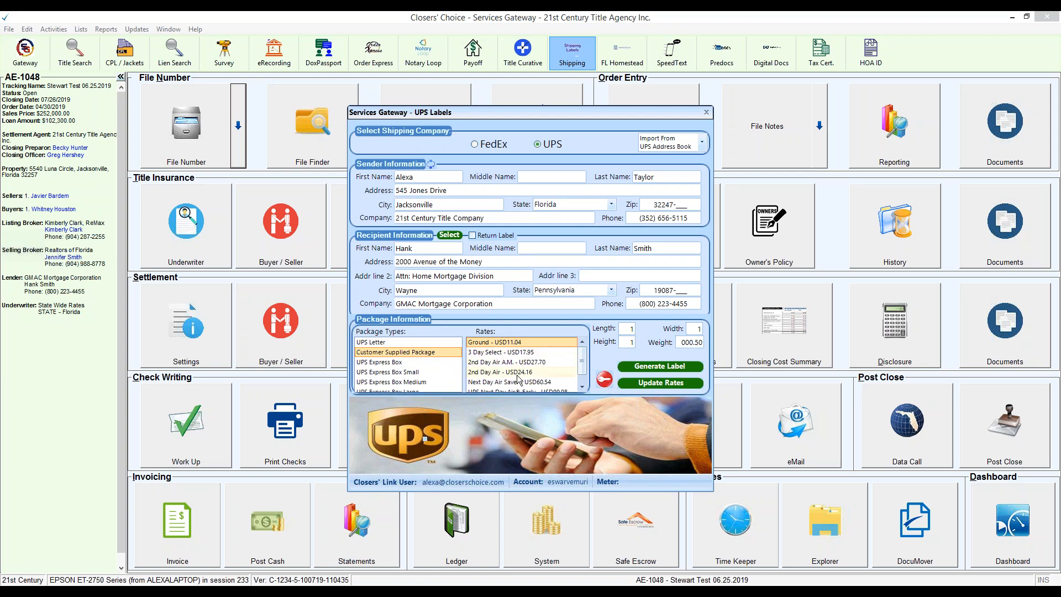
scroll(406, 378, down, 1)
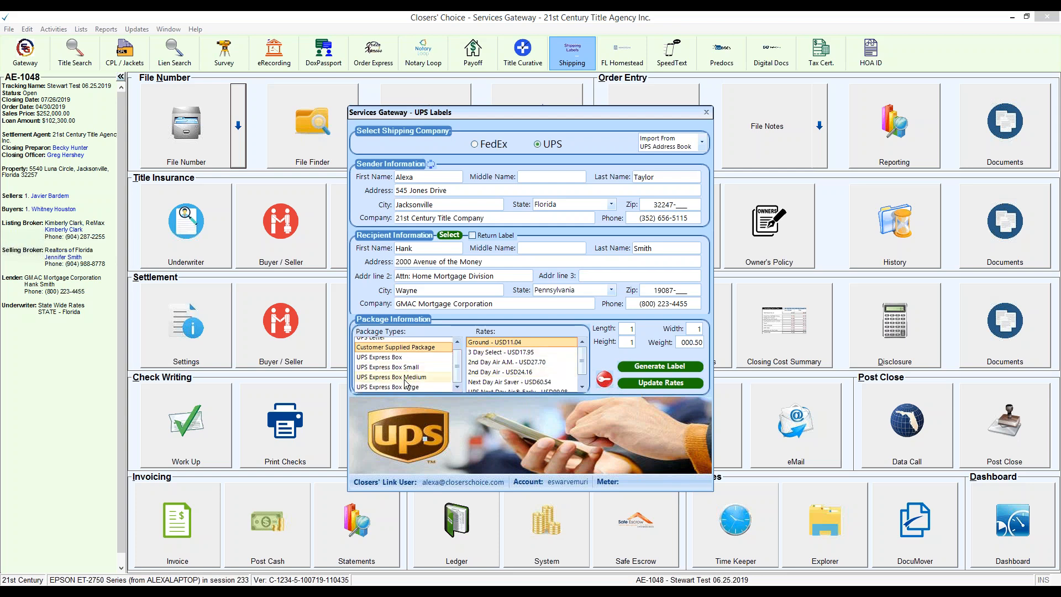
scroll(405, 381, up, 1)
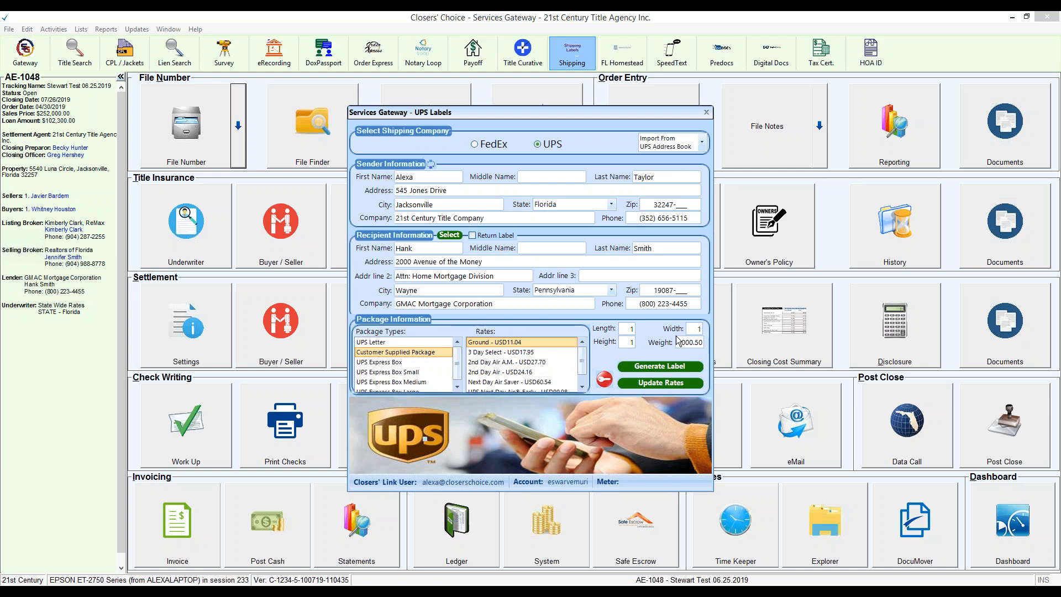
Step: Set the package weight to 0.85 and update the shipping rates
drag(684, 343, 725, 336)
text(85.00)
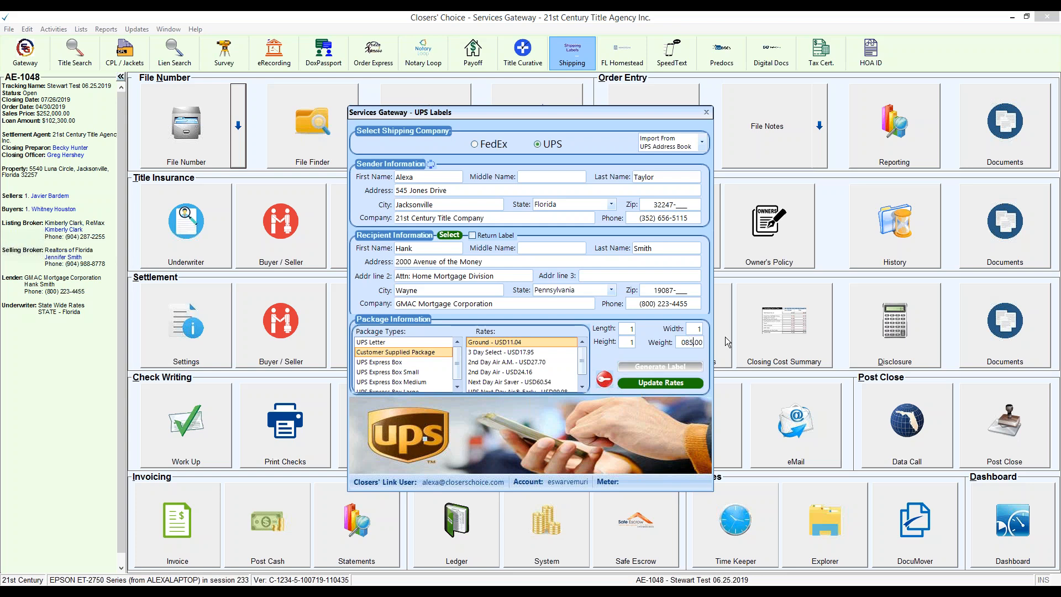
key(BackSpace)
key(BackSpace)
click(656, 382)
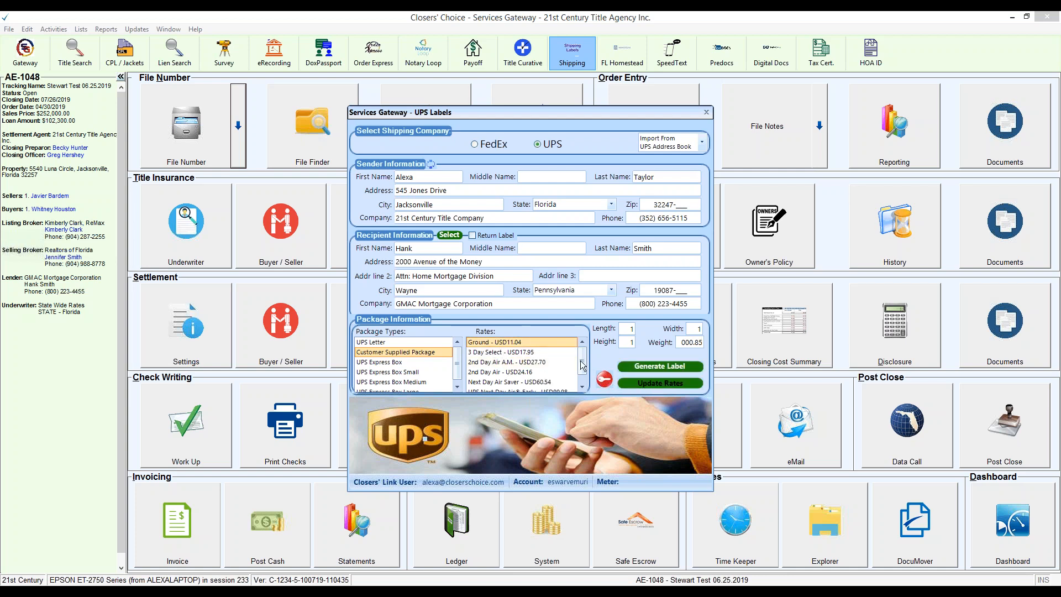
Step: Generate the UPS Ground label addressed to the lender, rotate it upright to review it, and close the preview
mouse_move(581, 360)
mouse_down()
mouse_move(582, 377)
mouse_move(583, 353)
mouse_up()
click(668, 368)
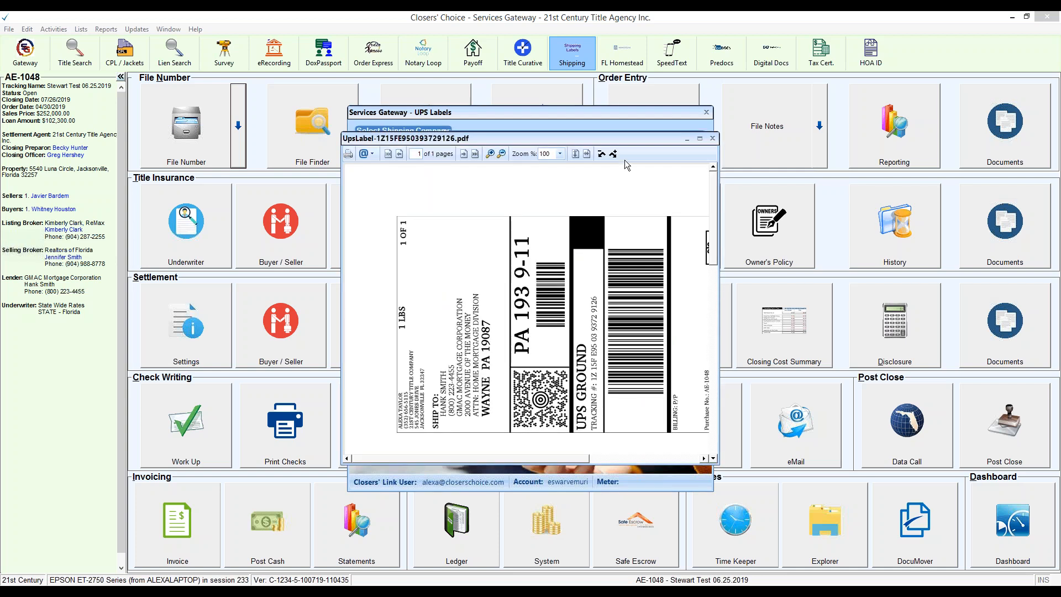
click(613, 154)
drag(500, 459, 717, 445)
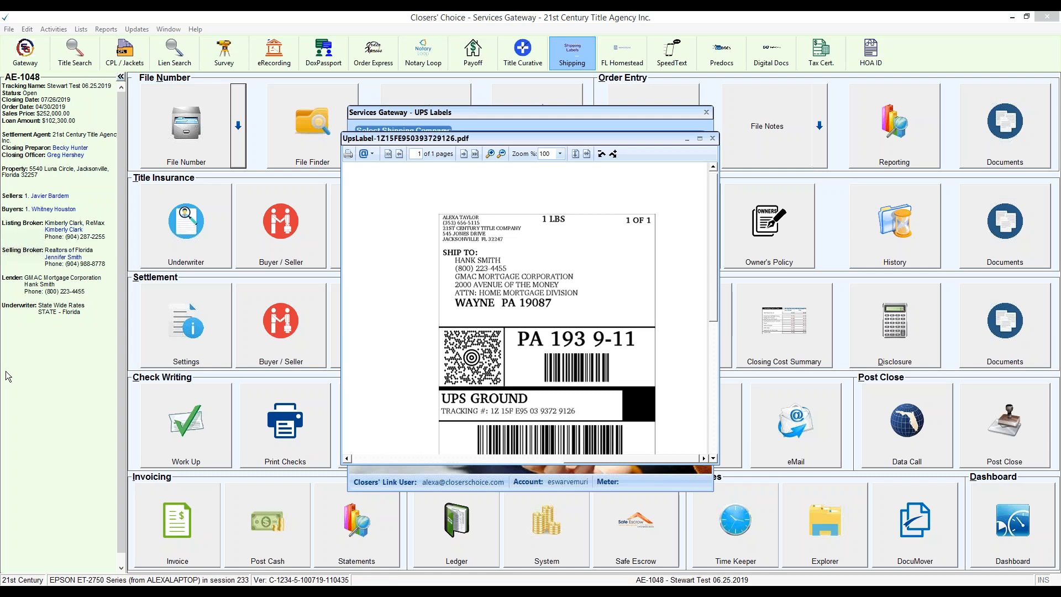
click(714, 138)
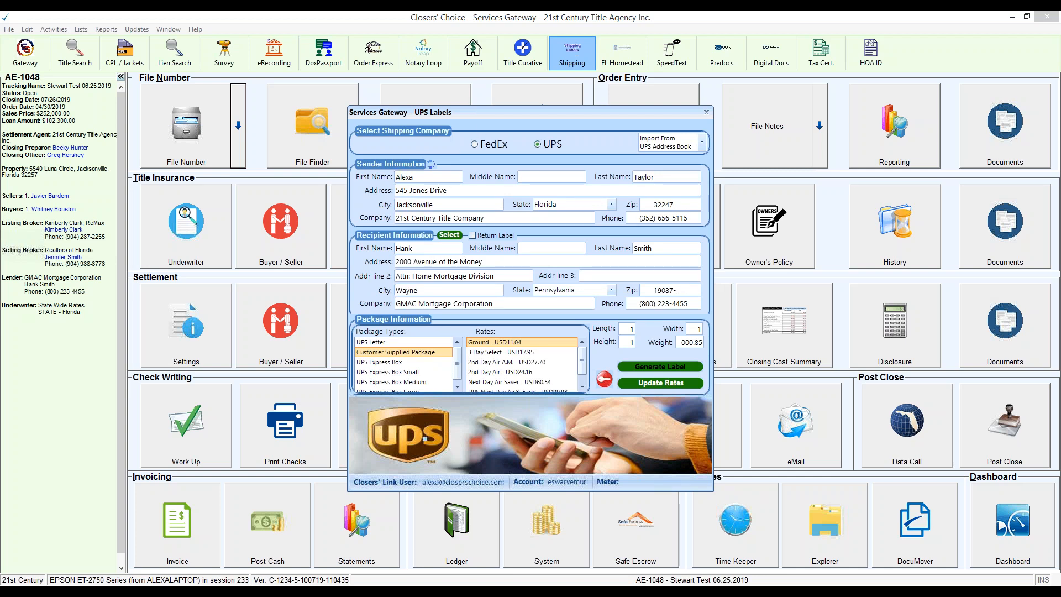
Step: Swap the sender and recipient information for a return shipment and clear the recipient's address line 2
click(431, 164)
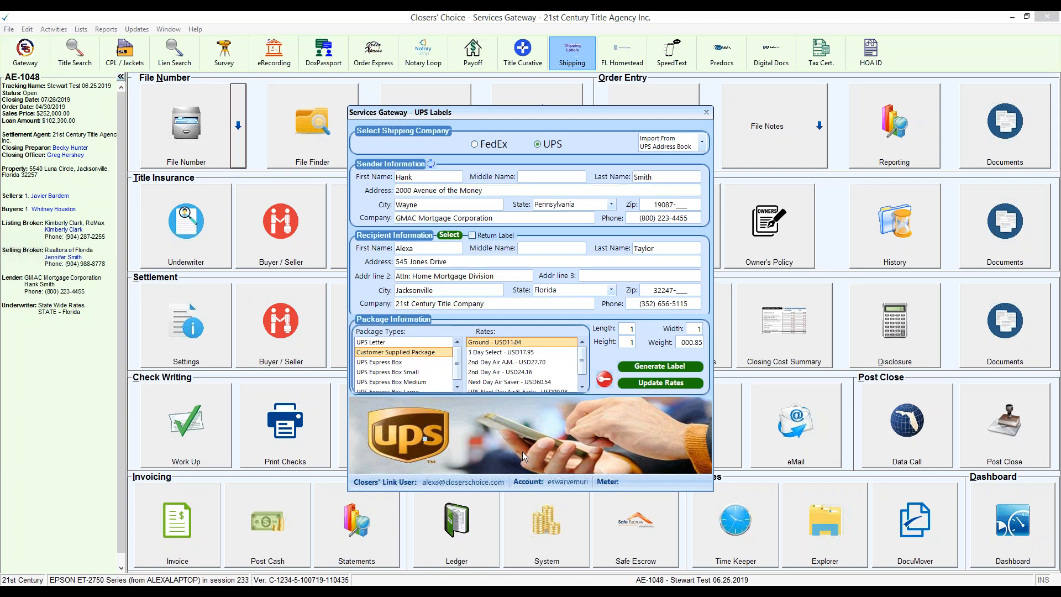
drag(495, 276, 395, 277)
key(BackSpace)
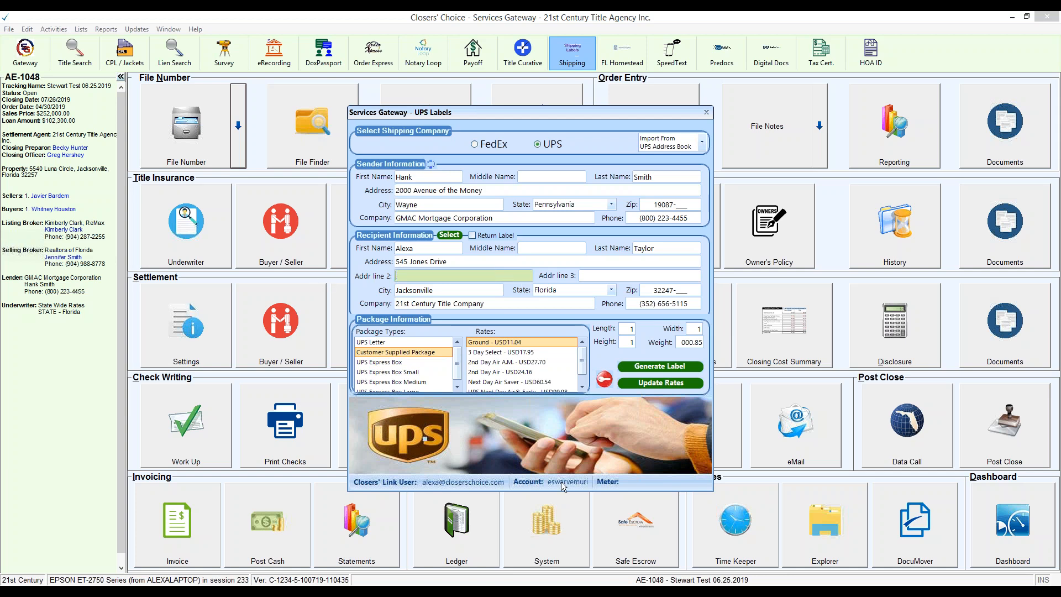
Step: Generate the UPS Ground label addressed to the title company, review it upright, and close the preview and the UPS labels form
click(675, 365)
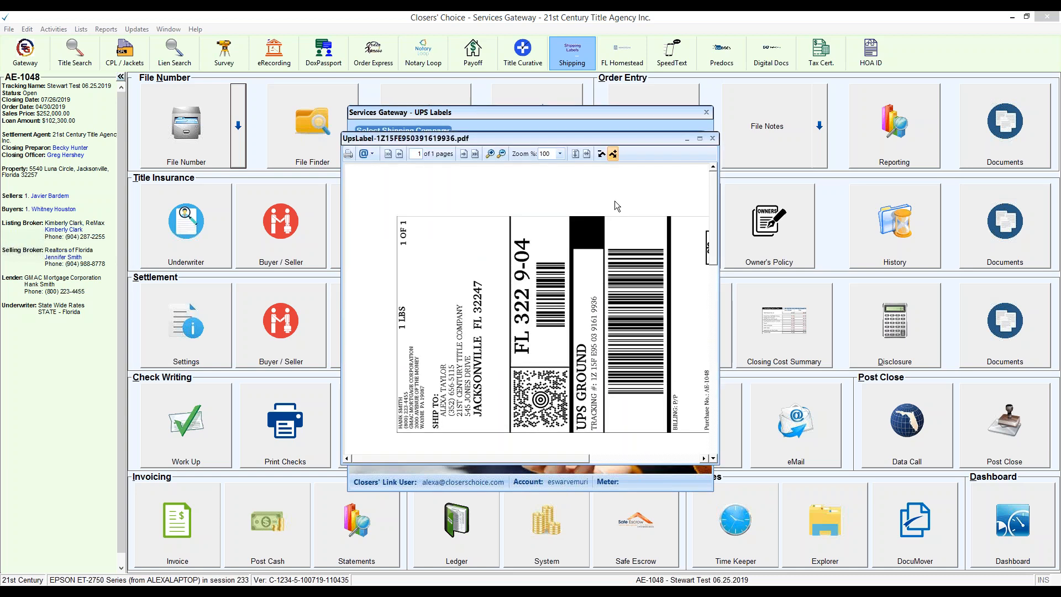
drag(481, 460, 716, 455)
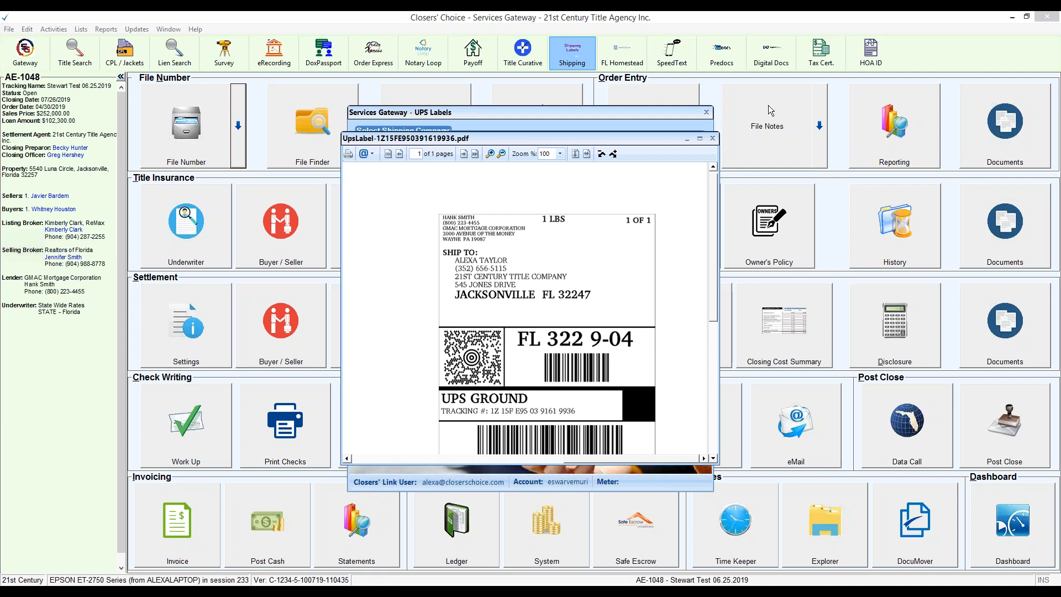
click(712, 139)
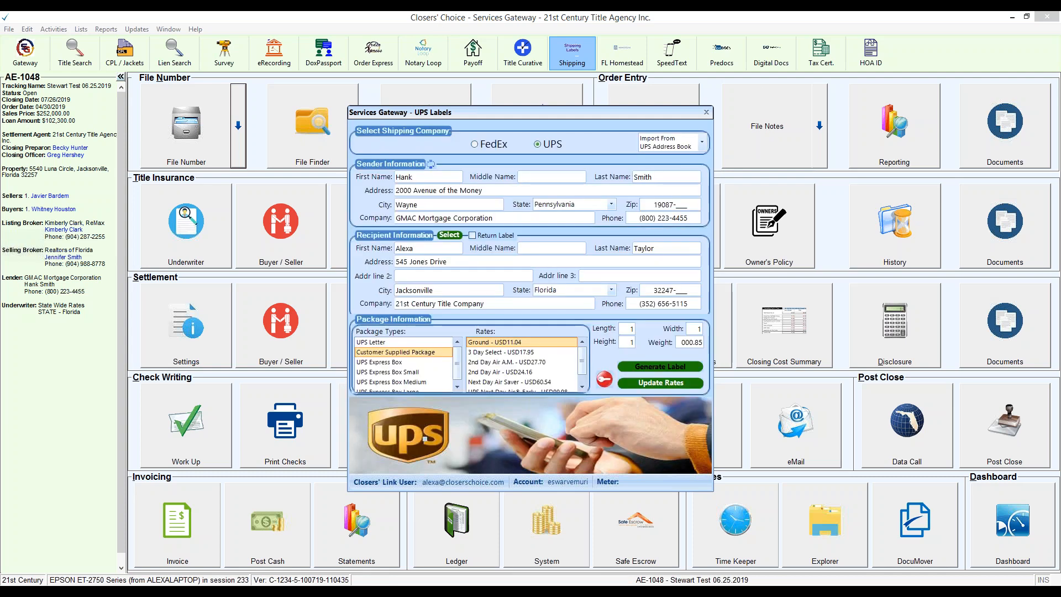
click(707, 113)
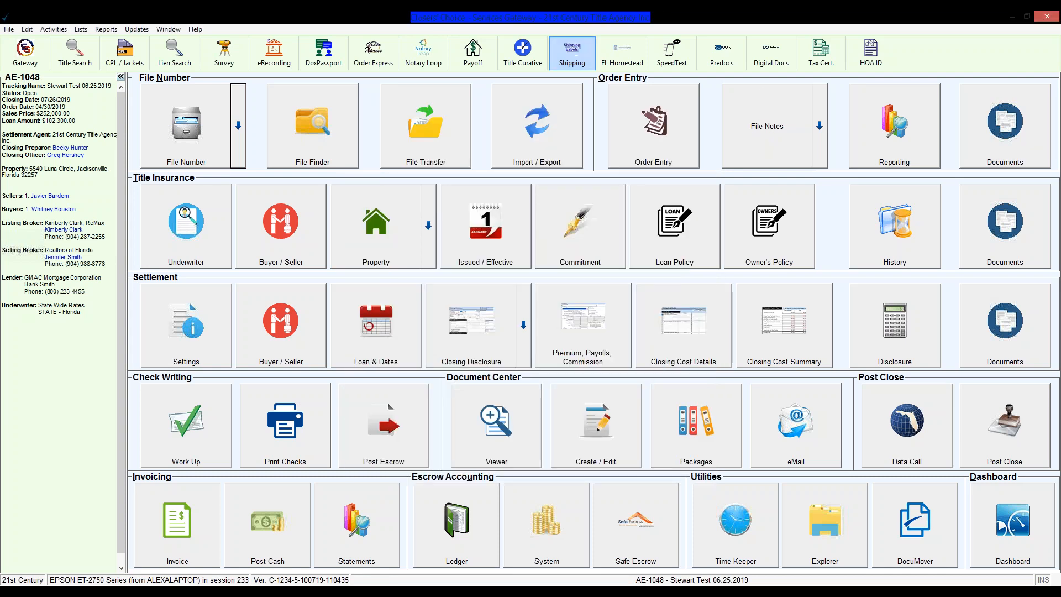
Step: View the UPS label saved at 12:18 PM in the title insurance documents in an enlarged window, and close the document generator
click(1005, 226)
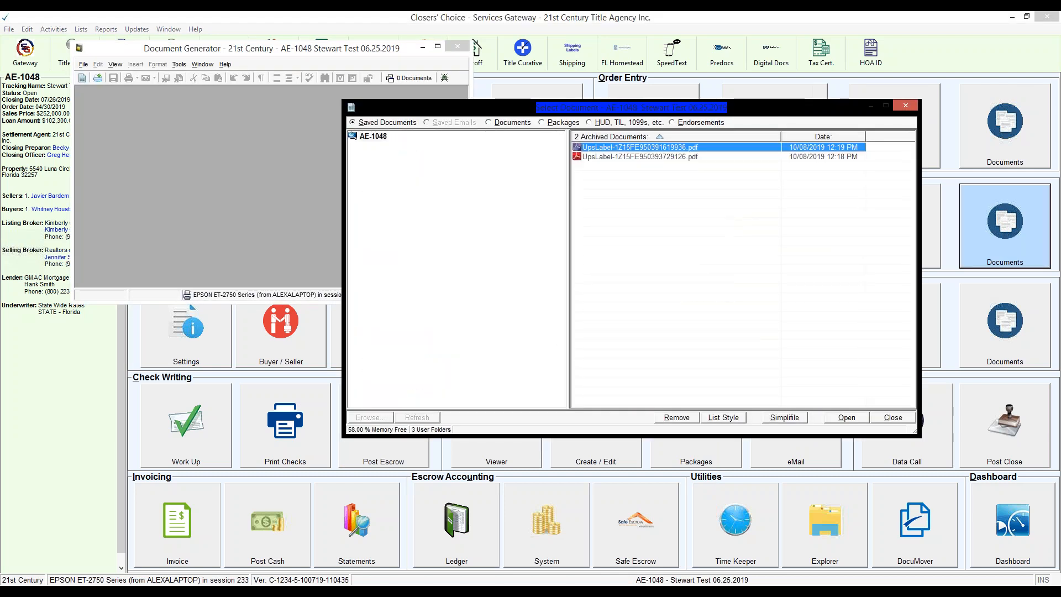
drag(672, 109, 533, 44)
click(500, 92)
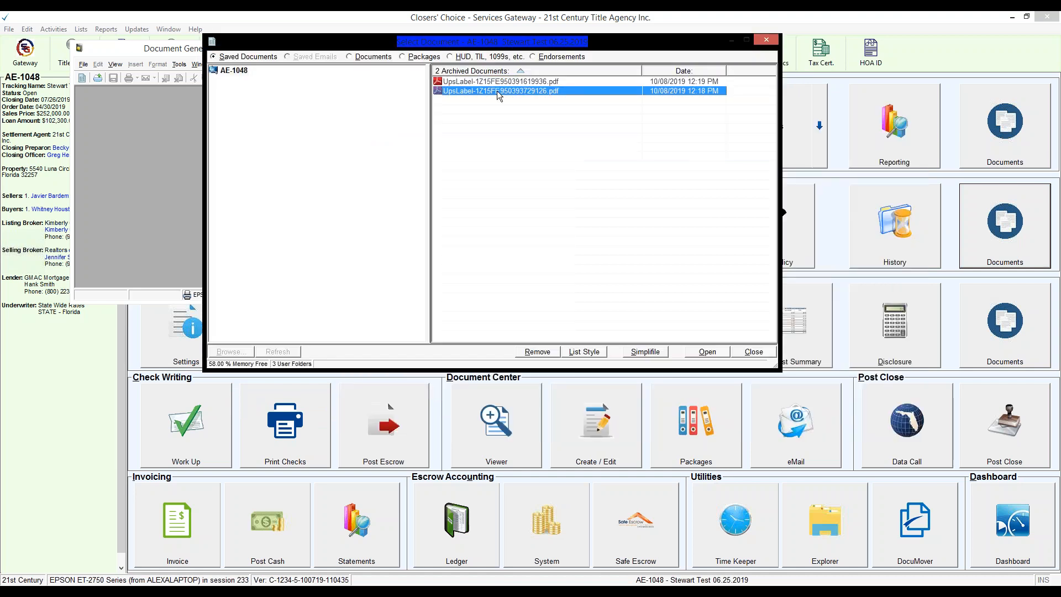
double_click(500, 92)
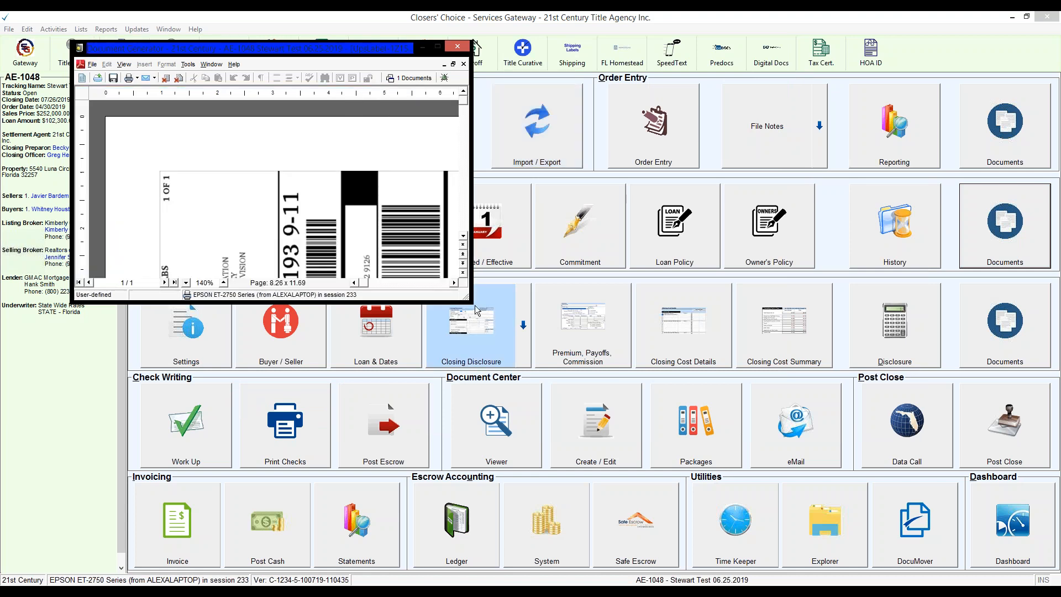
drag(468, 301, 616, 468)
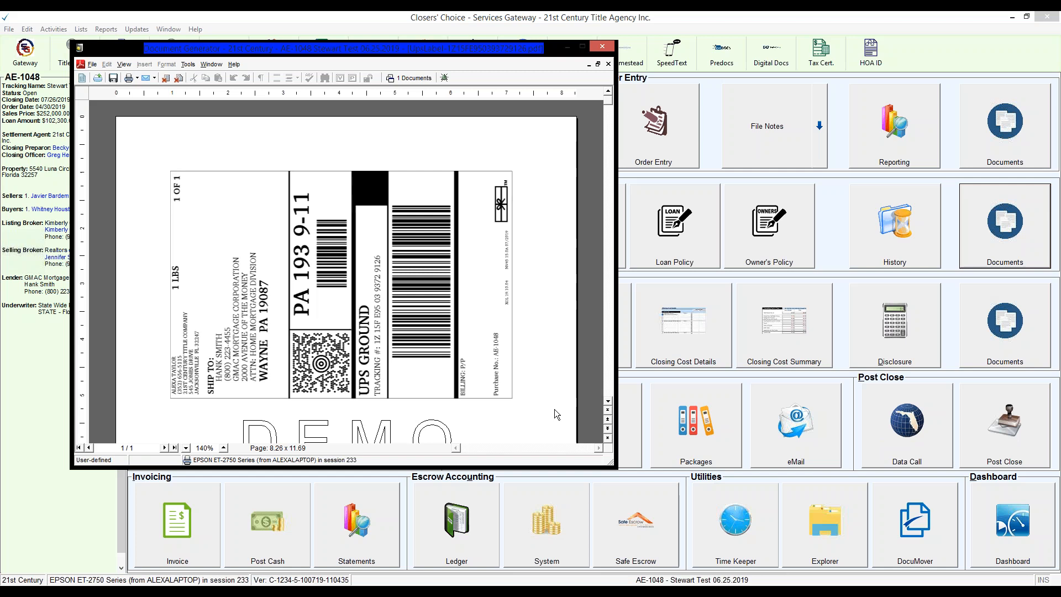
click(602, 46)
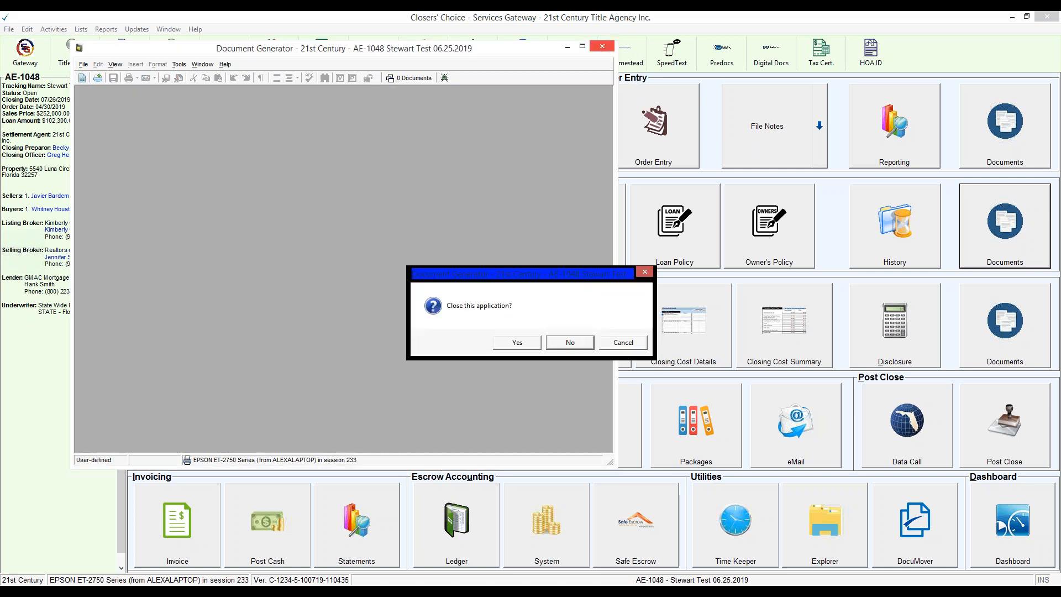
click(519, 342)
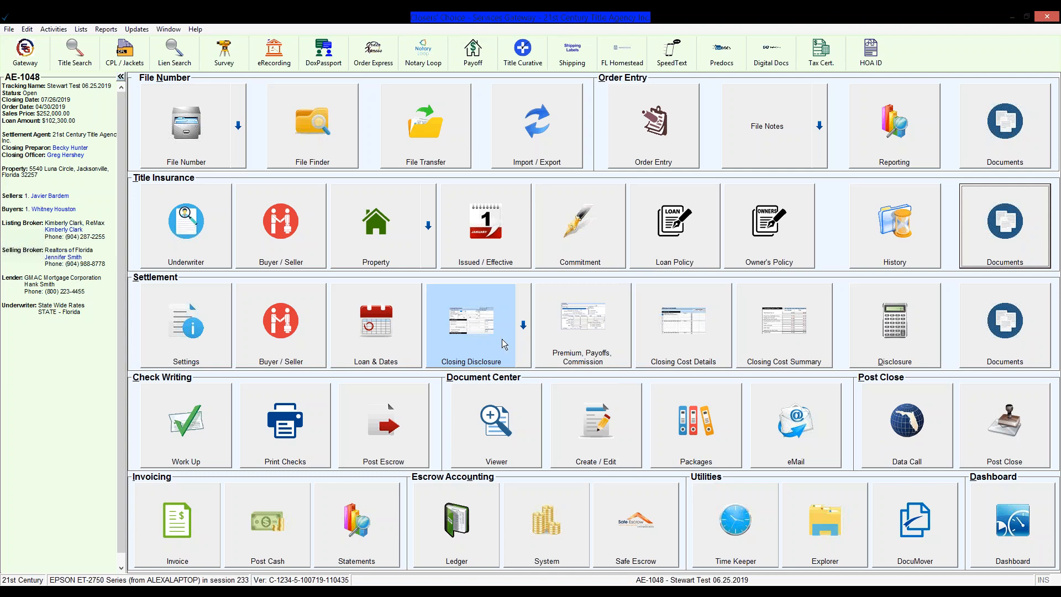
Step: Switch to the UPS Shipping Labels slide show in PowerPoint and advance to the "Questions? Contacts." slide
click(474, 594)
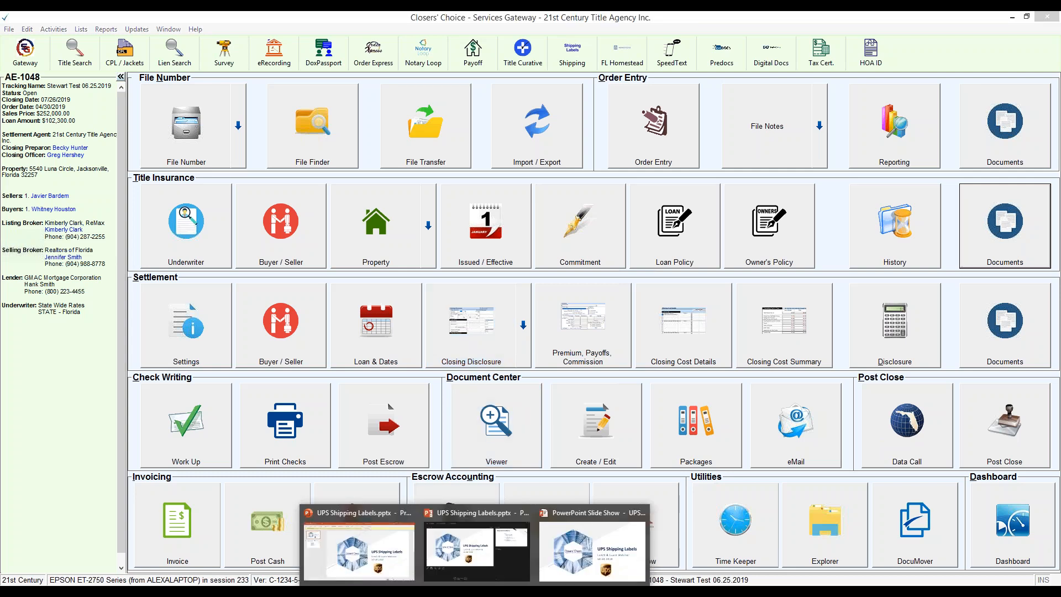
click(556, 549)
click(565, 399)
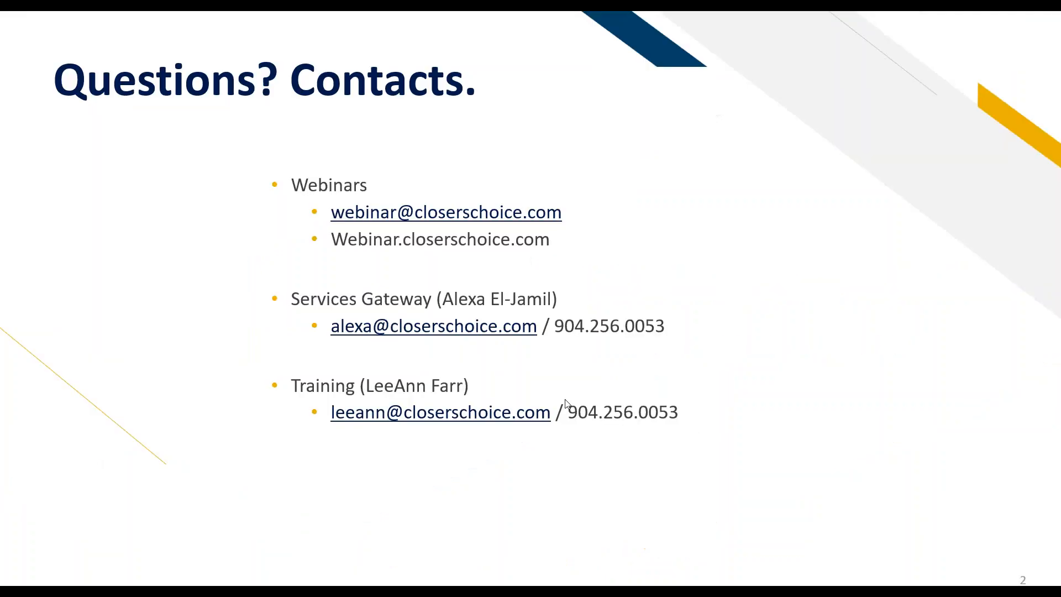